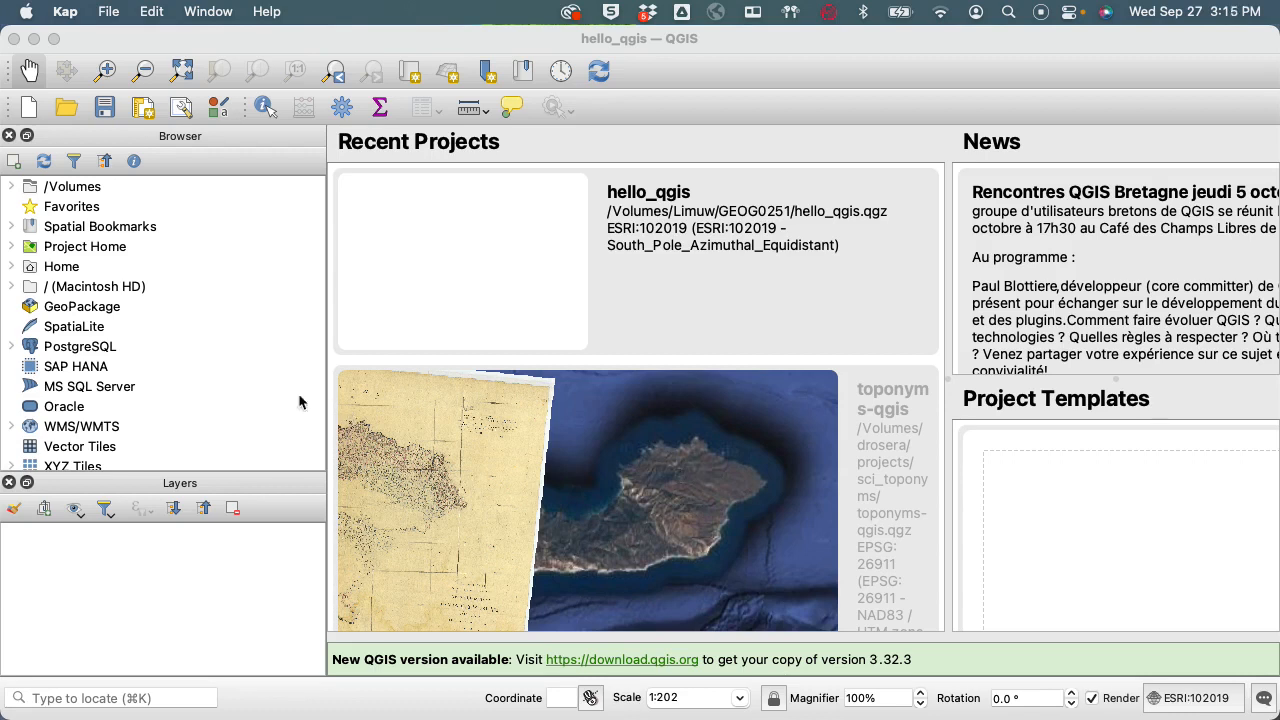
Add the OpenStreetMap XYZ tile source to the project as a layer and centre the world map in view.
{"action": "scroll", "coordinate": [241, 374], "scroll_direction": "down", "scroll_amount": 3}
{"action": "scroll", "coordinate": [241, 374], "scroll_direction": "up", "scroll_amount": 3}
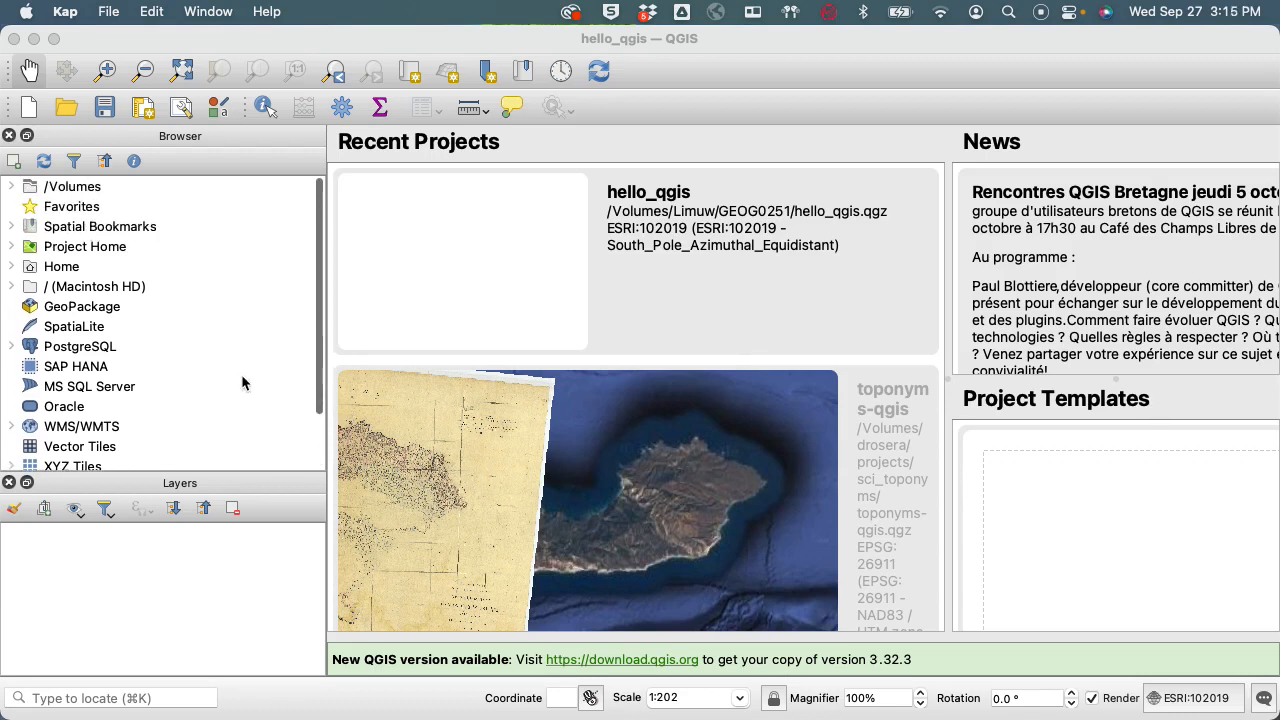
{"action": "scroll", "coordinate": [218, 378], "scroll_direction": "down", "scroll_amount": 2}
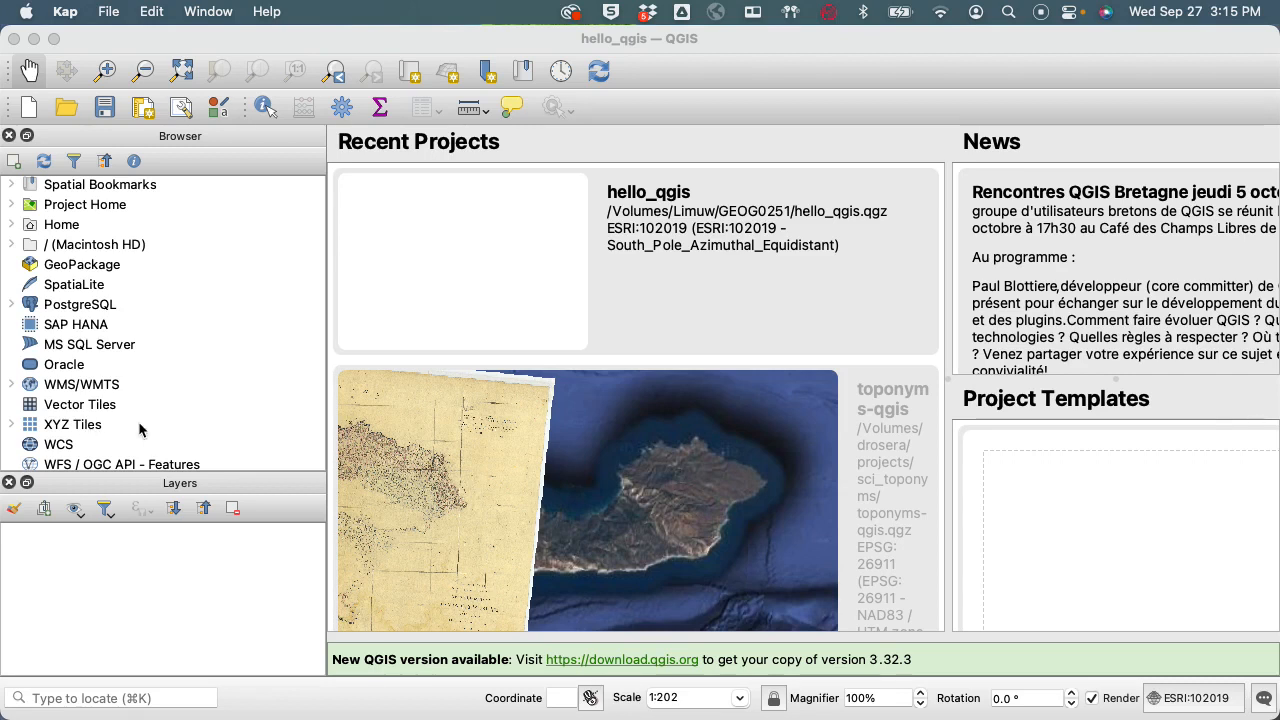
{"action": "scroll", "coordinate": [98, 368], "scroll_direction": "up", "scroll_amount": 2}
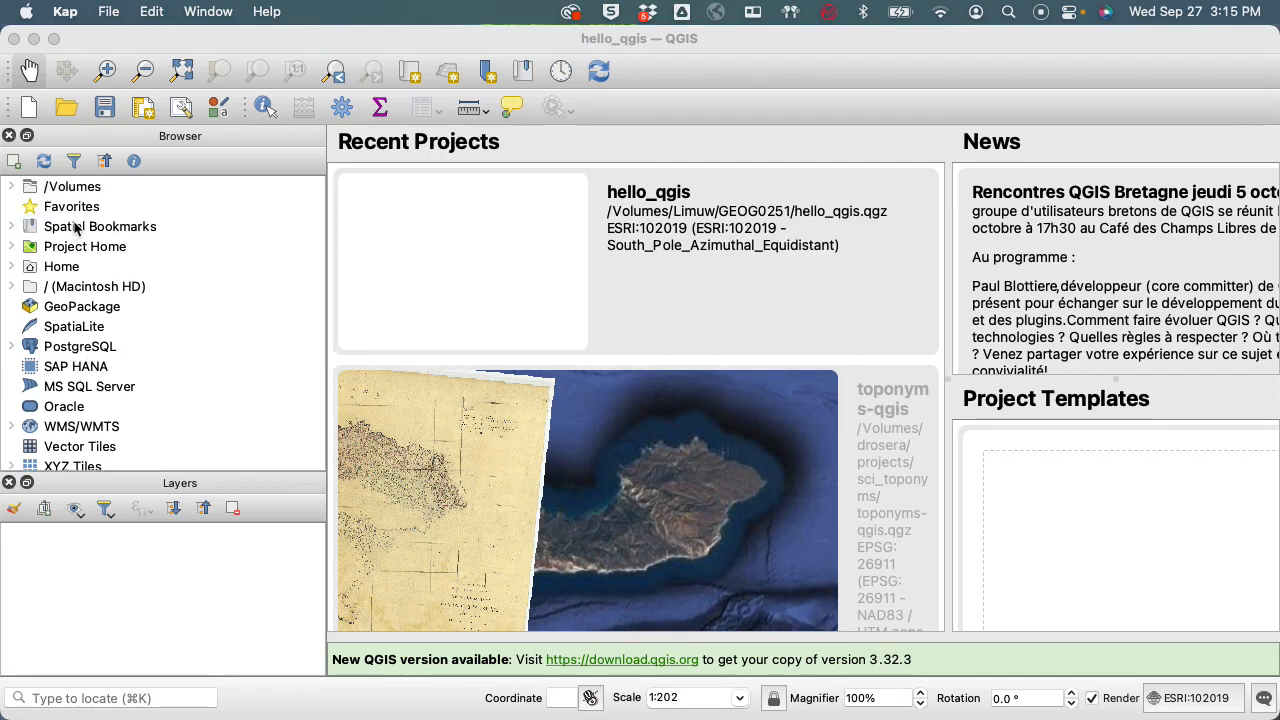
{"action": "scroll", "coordinate": [77, 230], "scroll_direction": "down", "scroll_amount": 3}
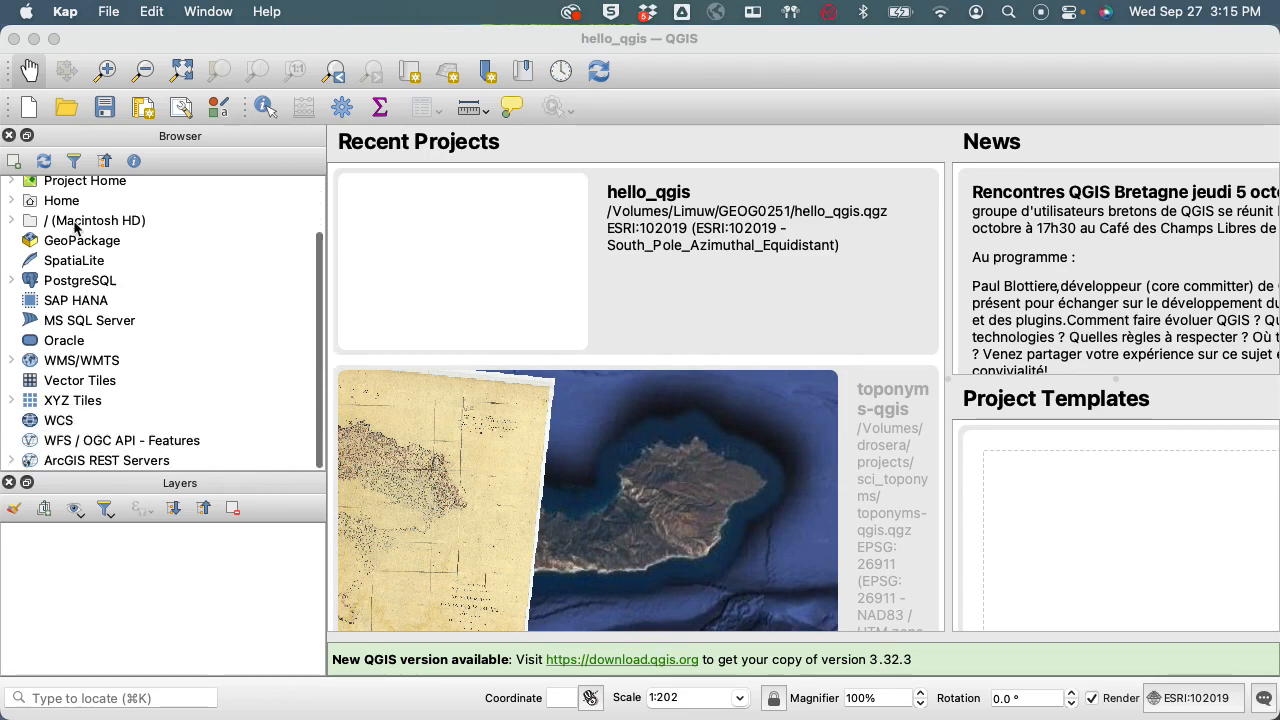
{"action": "left_click", "coordinate": [13, 401]}
{"action": "scroll", "coordinate": [90, 400], "scroll_direction": "down", "scroll_amount": 3}
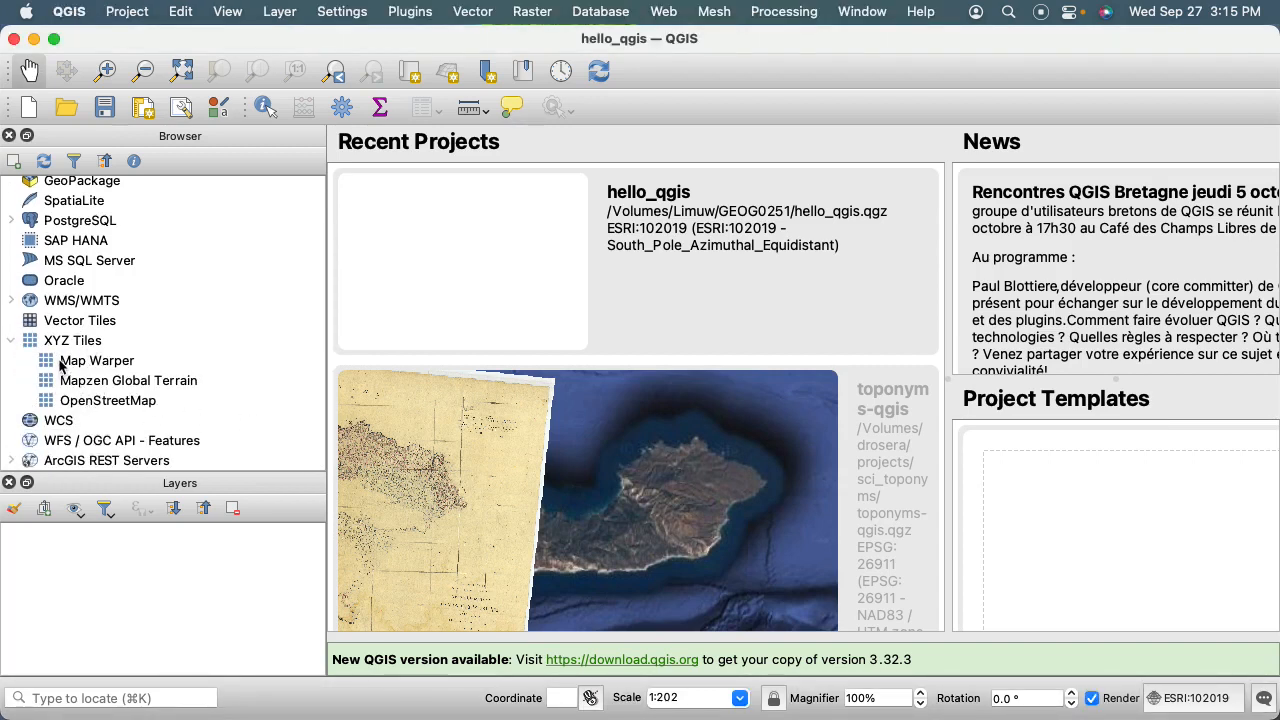
{"action": "left_click_drag", "start_coordinate": [66, 403], "coordinate": [591, 440]}
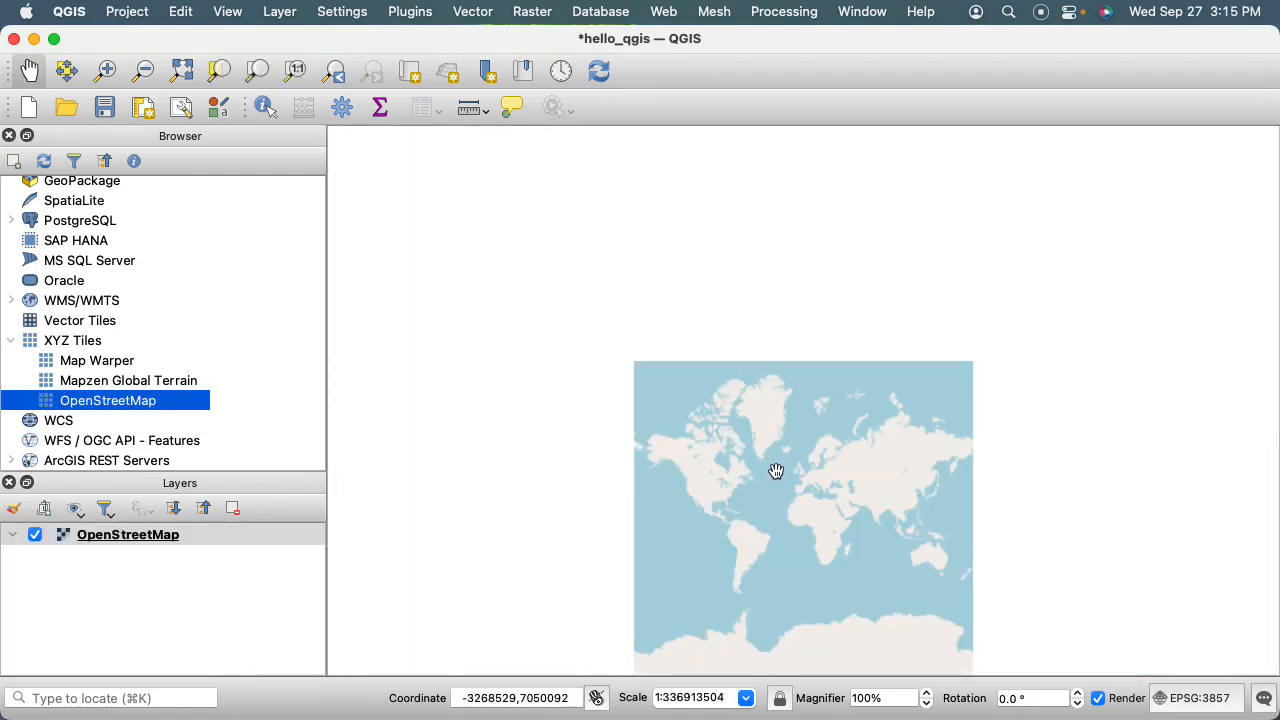
{"action": "left_click_drag", "start_coordinate": [774, 471], "coordinate": [717, 351]}
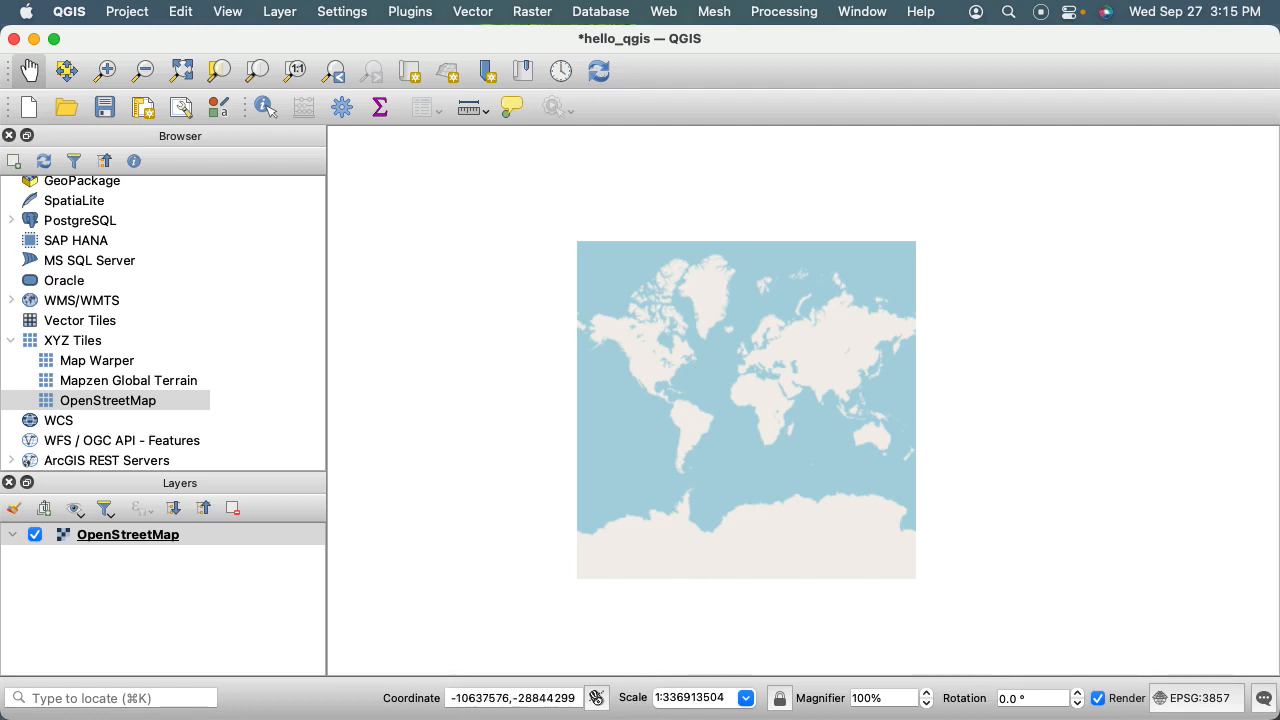
Switch to Chrome, search for the exact phrase "epsg:3857" and open its epsg.io page.
{"action": "left_click_drag", "start_coordinate": [445, 641], "coordinate": [501, 196]}
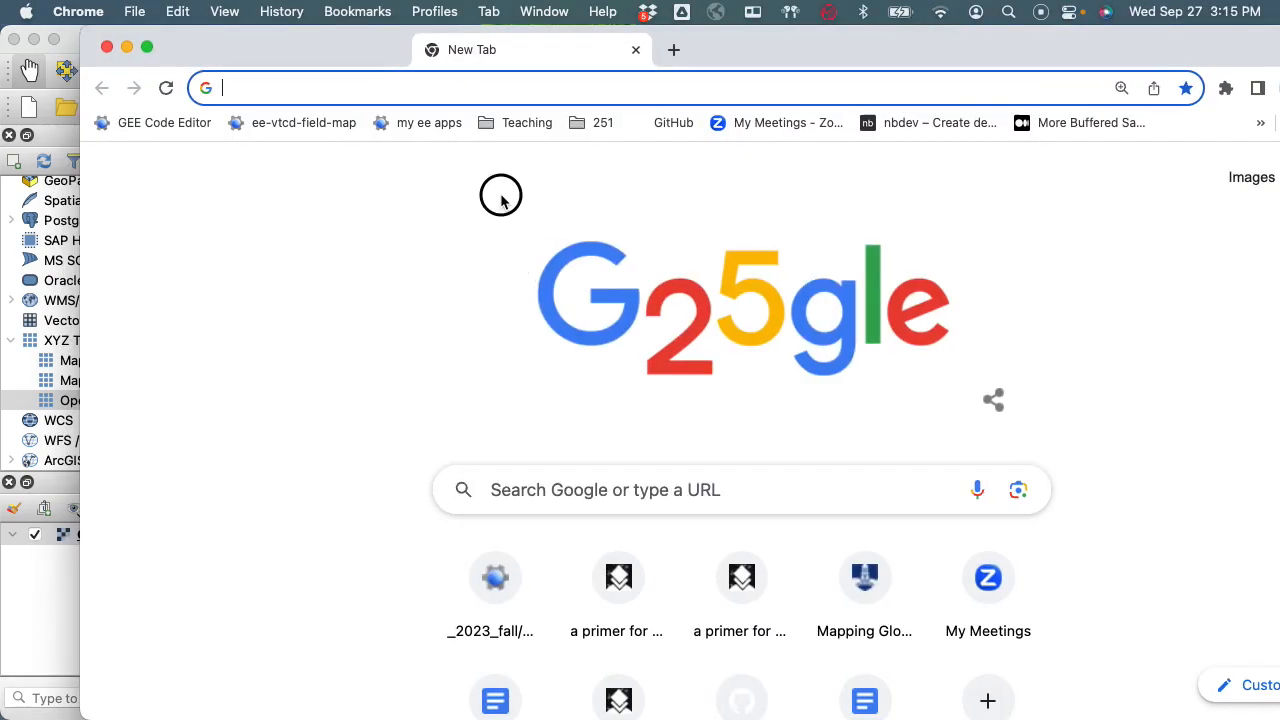
{"action": "left_click_drag", "start_coordinate": [561, 53], "coordinate": [557, 55]}
{"action": "double_click", "coordinate": [553, 63]}
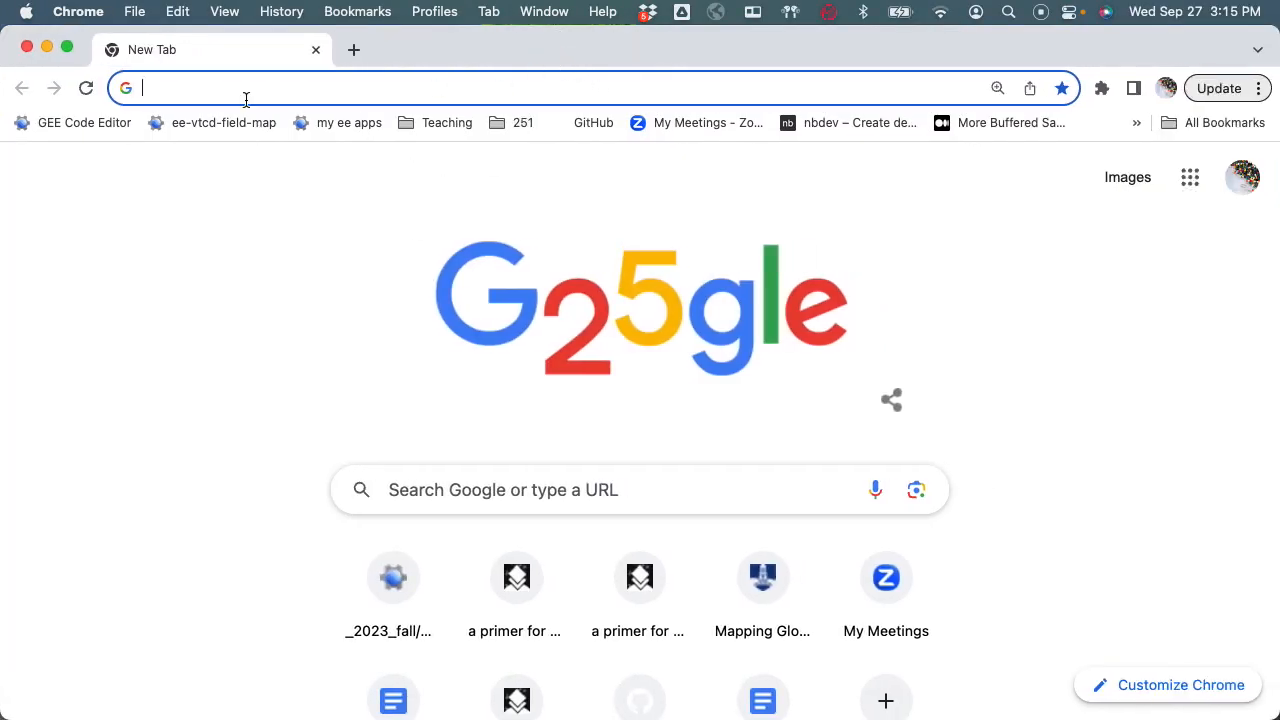
{"action": "type", "text": "\"e"}
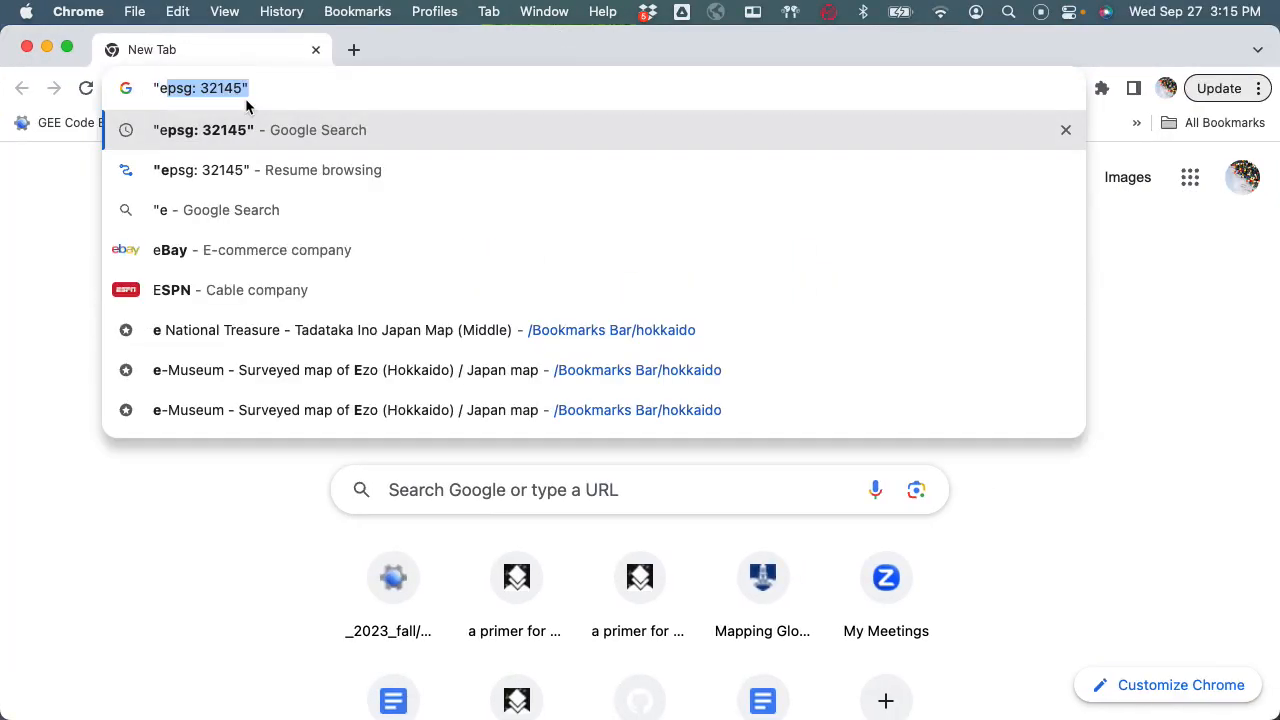
{"action": "type", "text": "psg:3"}
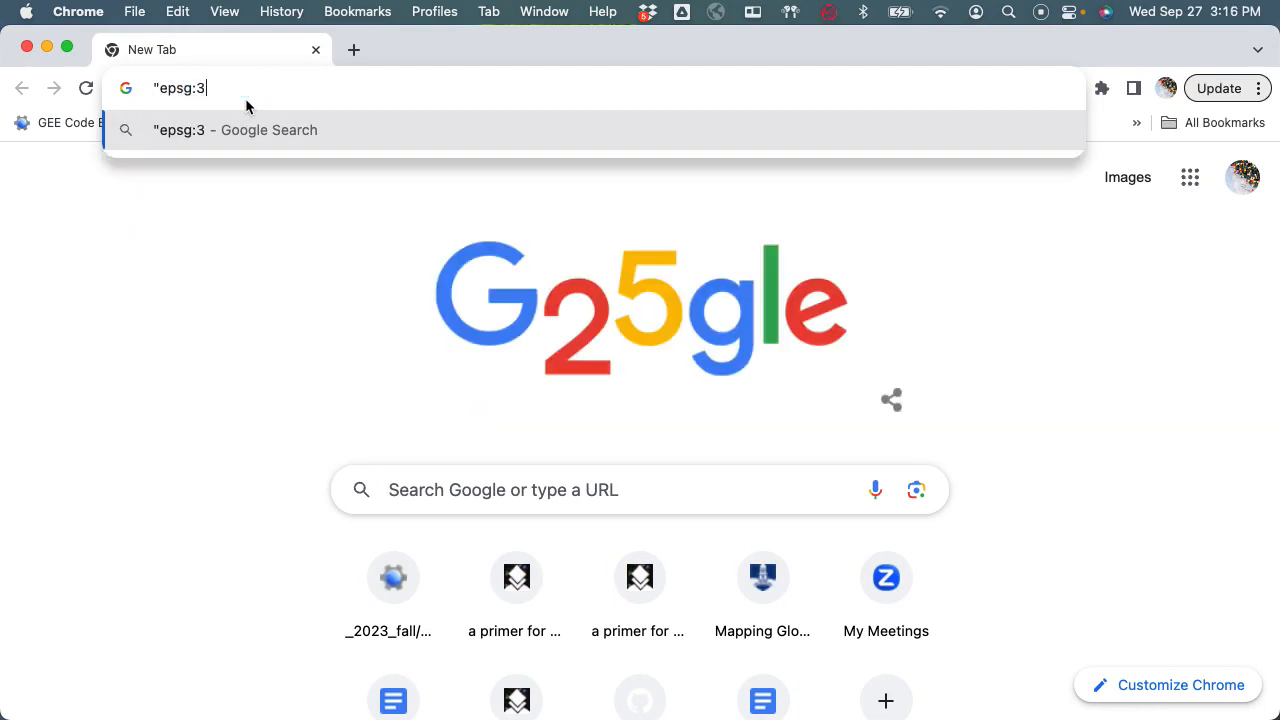
{"action": "type", "text": "857"}
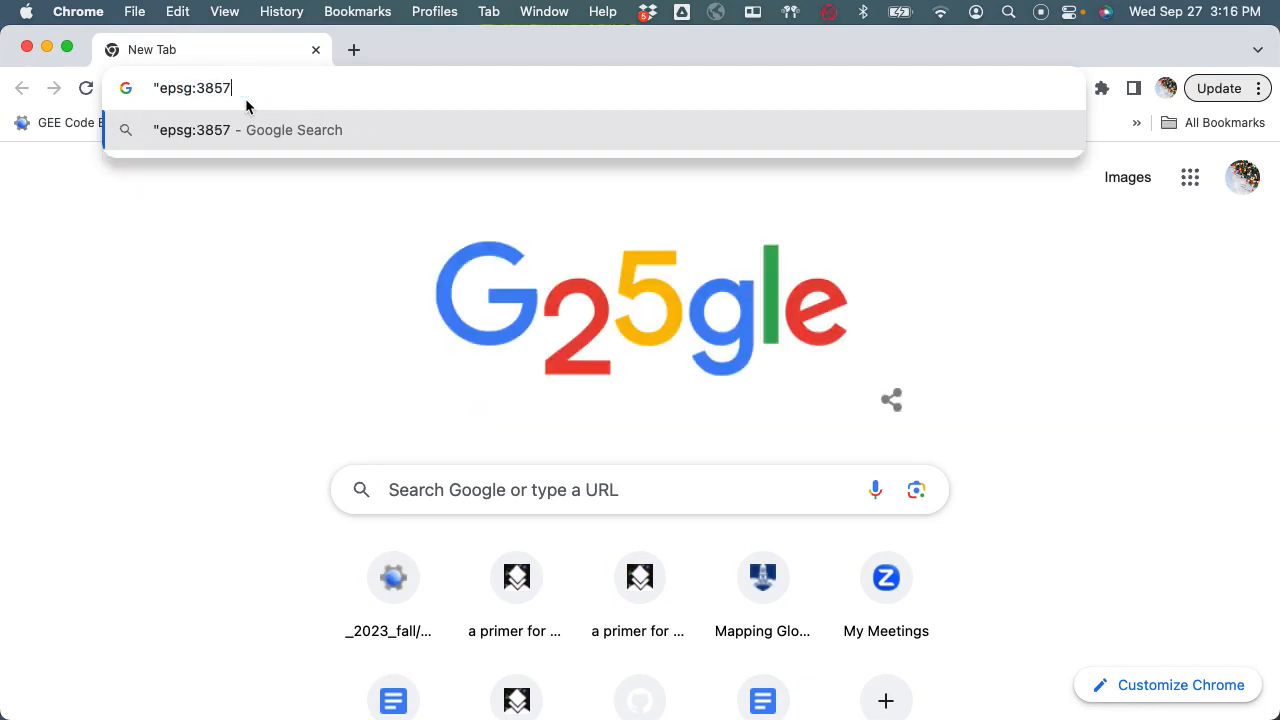
{"action": "type", "text": "\""}
{"action": "left_click_drag", "start_coordinate": [446, 49], "coordinate": [420, 49]}
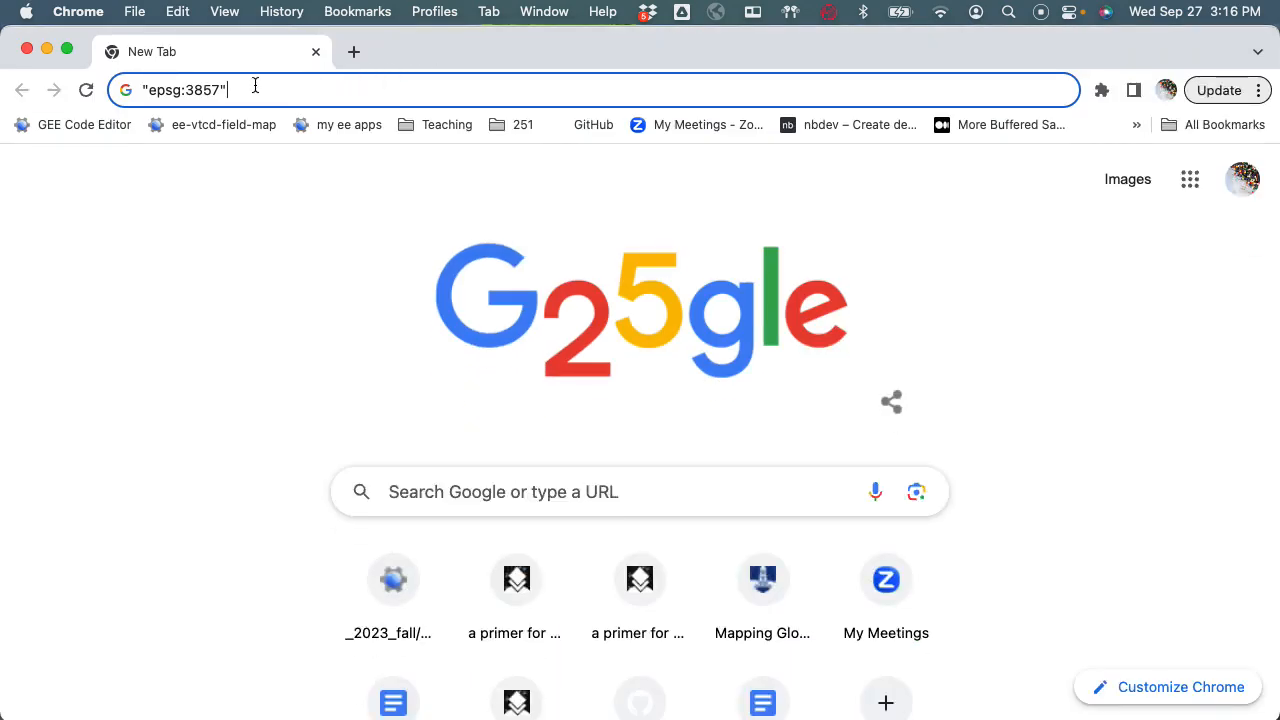
{"action": "key", "text": "Return"}
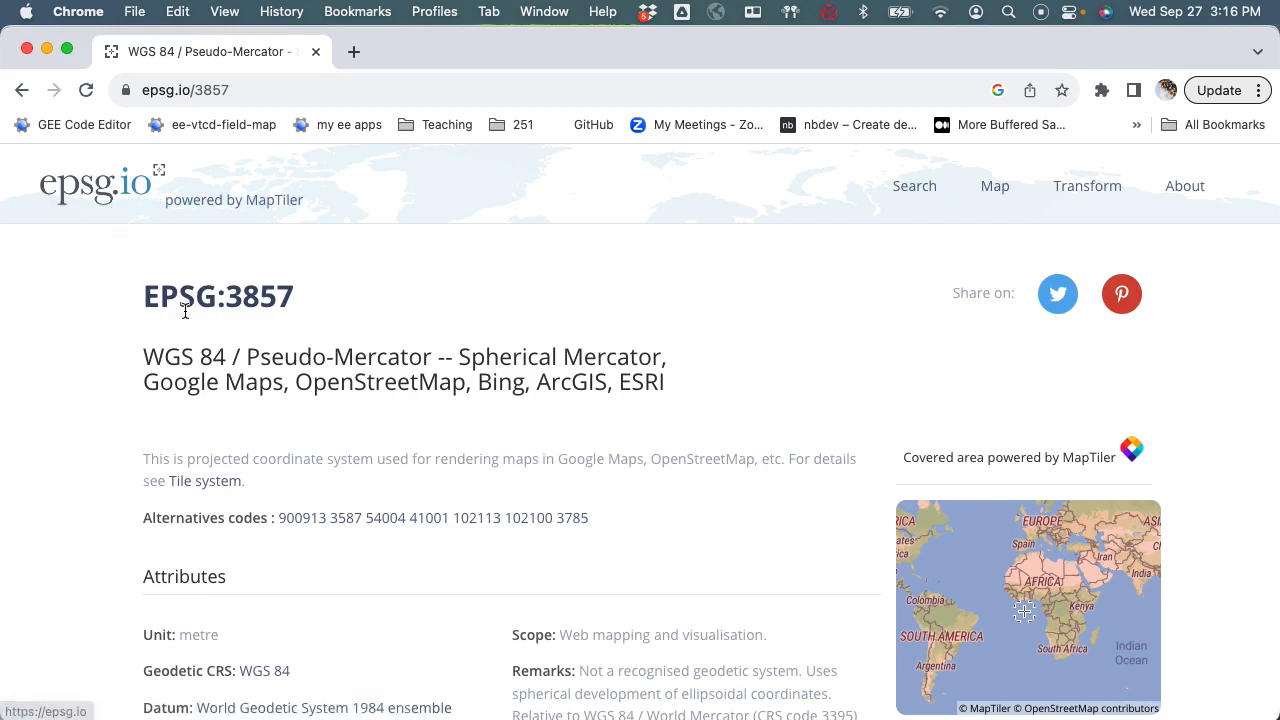
Examine the EPSG:3857 page's title, description and attributes such as unit, datum, scope and remarks.
{"action": "scroll", "coordinate": [281, 343], "scroll_direction": "down", "scroll_amount": 1}
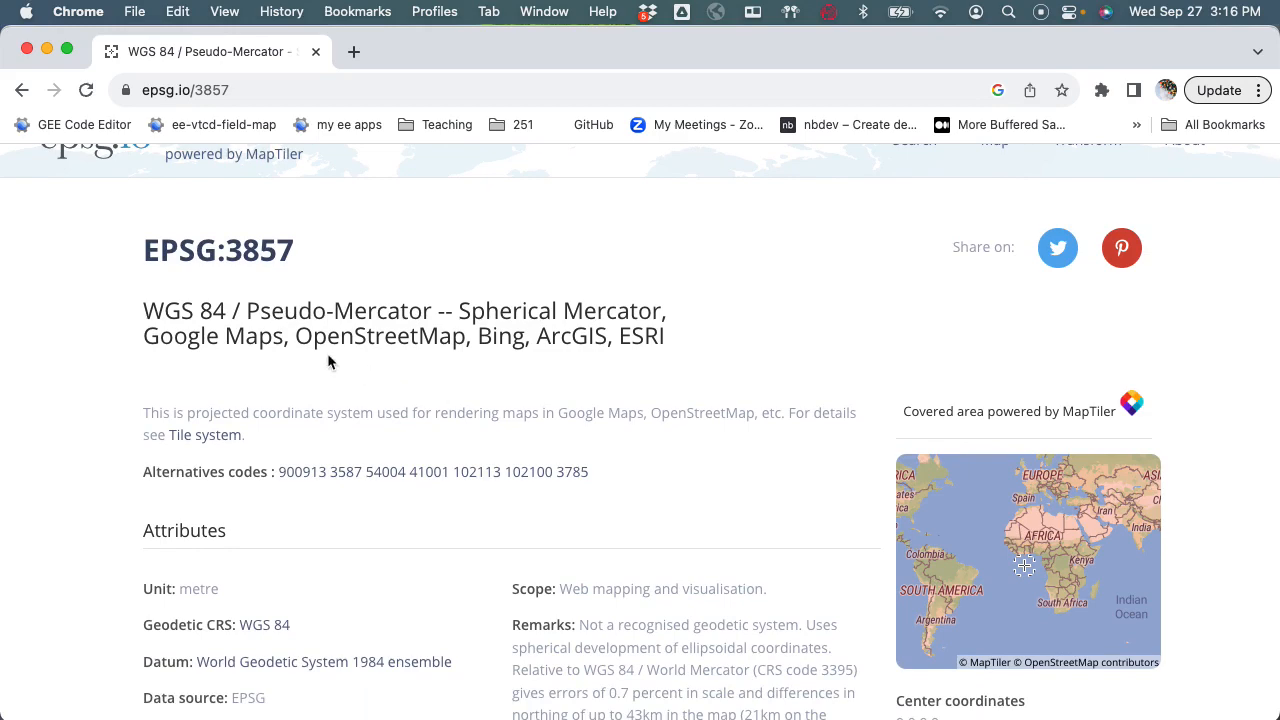
{"action": "scroll", "coordinate": [238, 374], "scroll_direction": "down", "scroll_amount": 1}
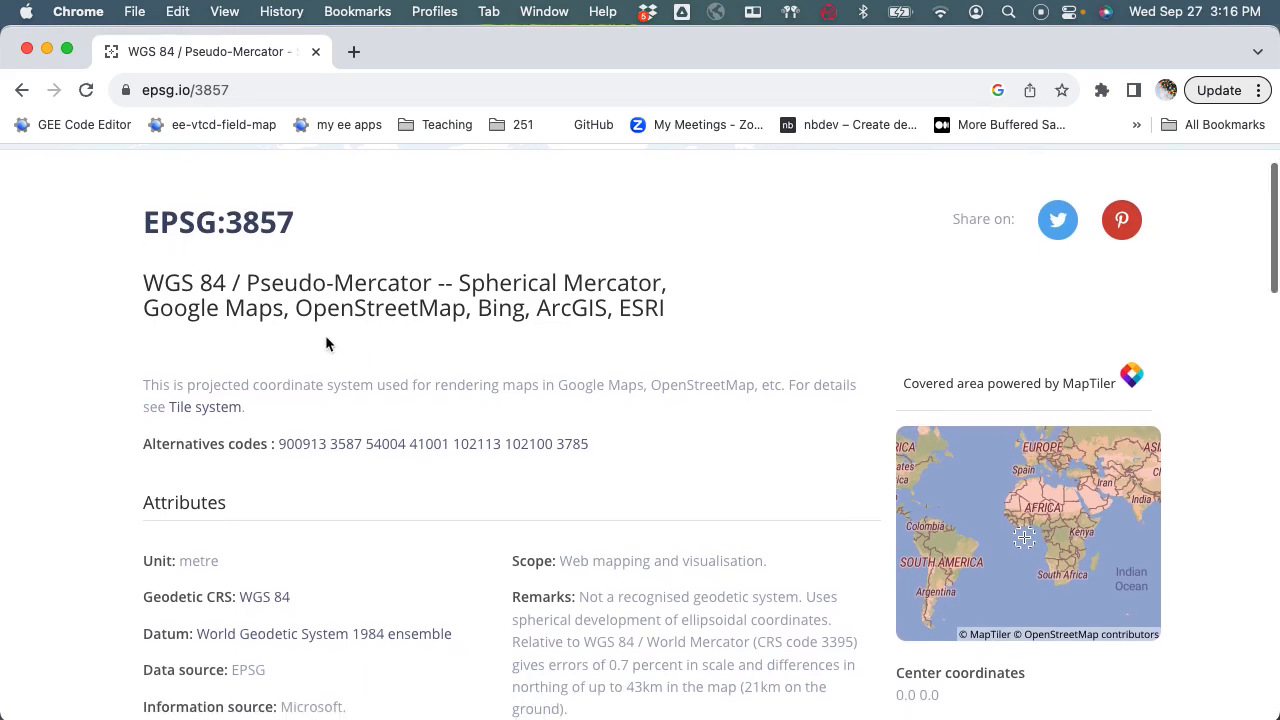
{"action": "scroll", "coordinate": [325, 335], "scroll_direction": "down", "scroll_amount": 1}
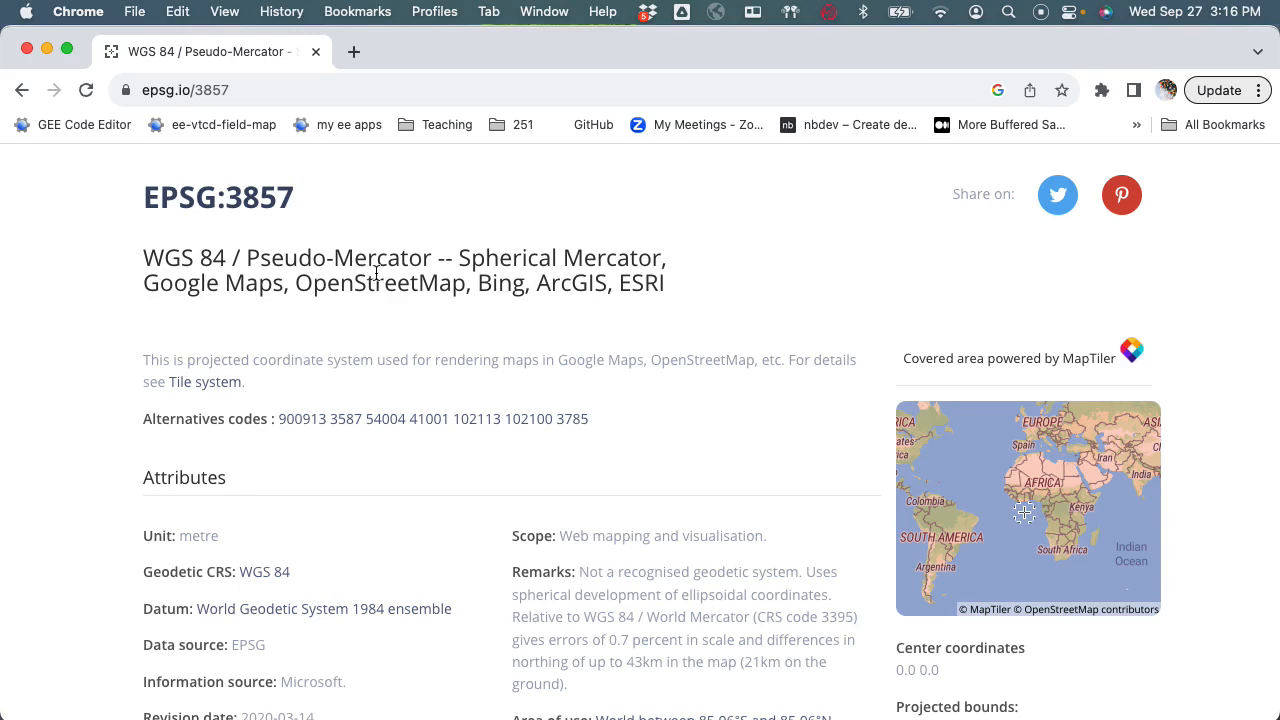
{"action": "scroll", "coordinate": [391, 289], "scroll_direction": "down", "scroll_amount": 2}
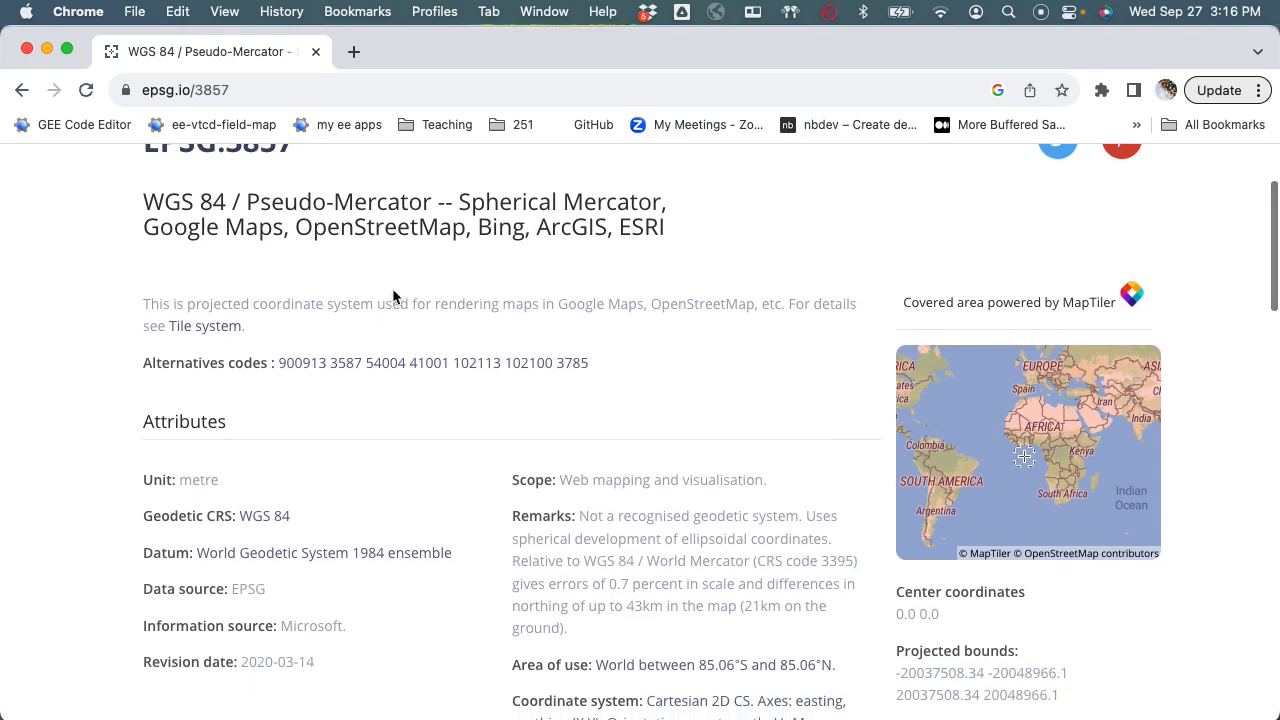
{"action": "scroll", "coordinate": [393, 289], "scroll_direction": "up", "scroll_amount": 3}
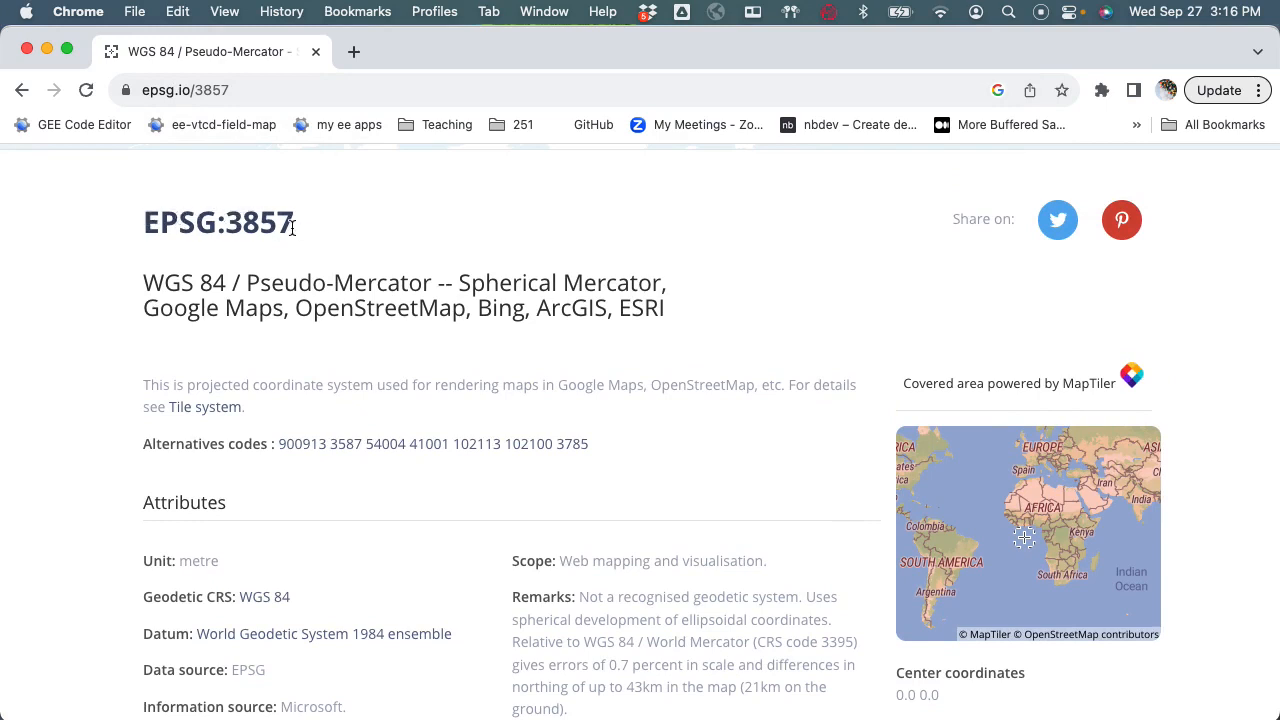
{"action": "scroll", "coordinate": [317, 261], "scroll_direction": "down", "scroll_amount": 2}
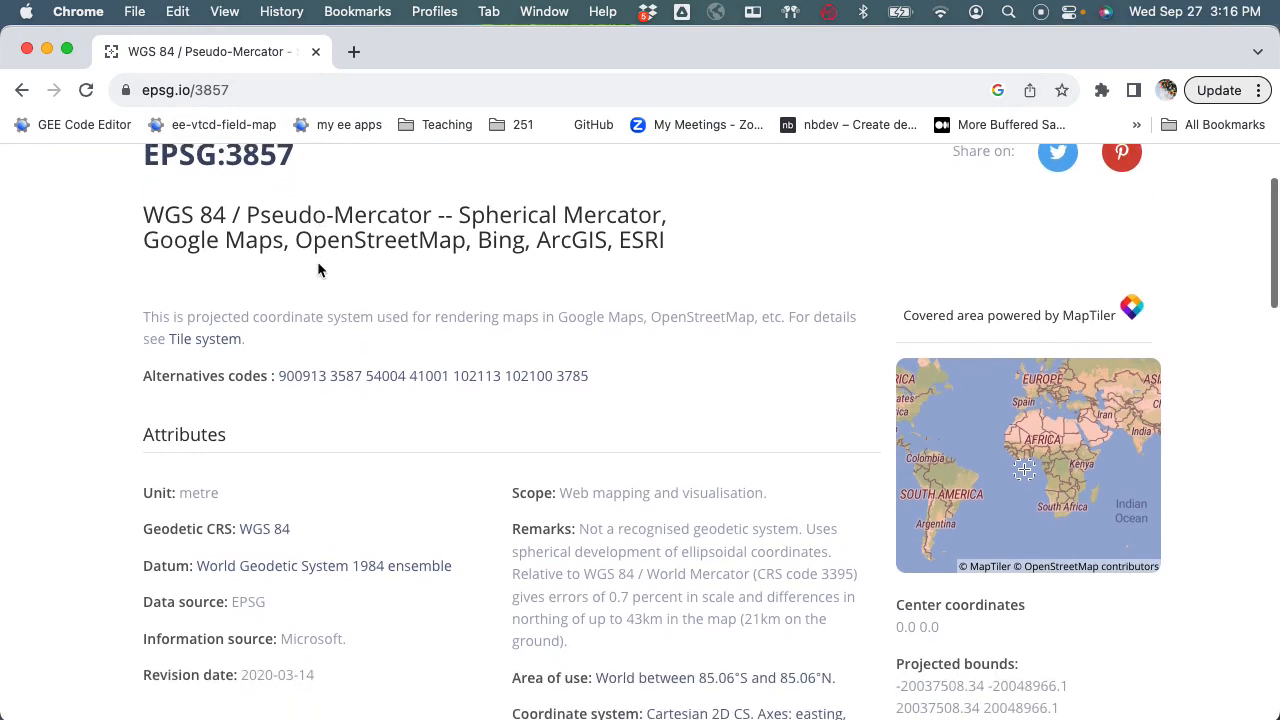
{"action": "scroll", "coordinate": [317, 261], "scroll_direction": "up", "scroll_amount": 1}
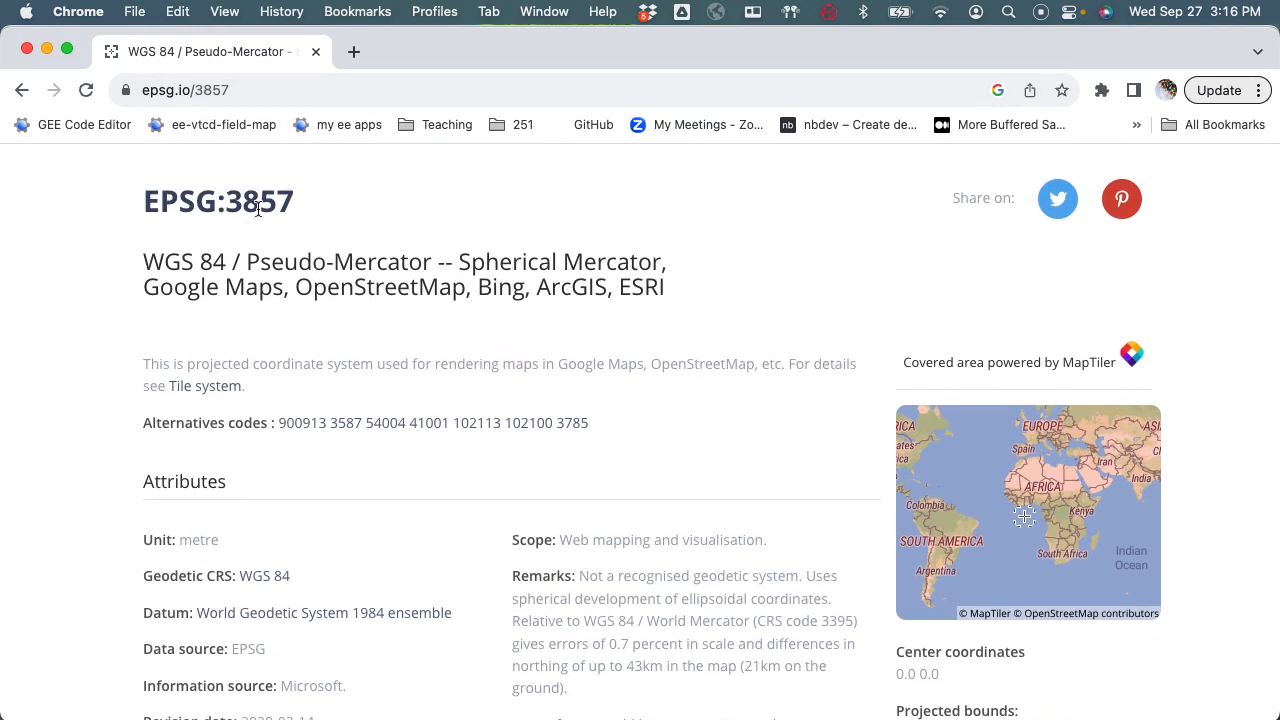
Return to QGIS from the browser and save the hello_qgis project.
{"action": "left_click", "coordinate": [46, 47]}
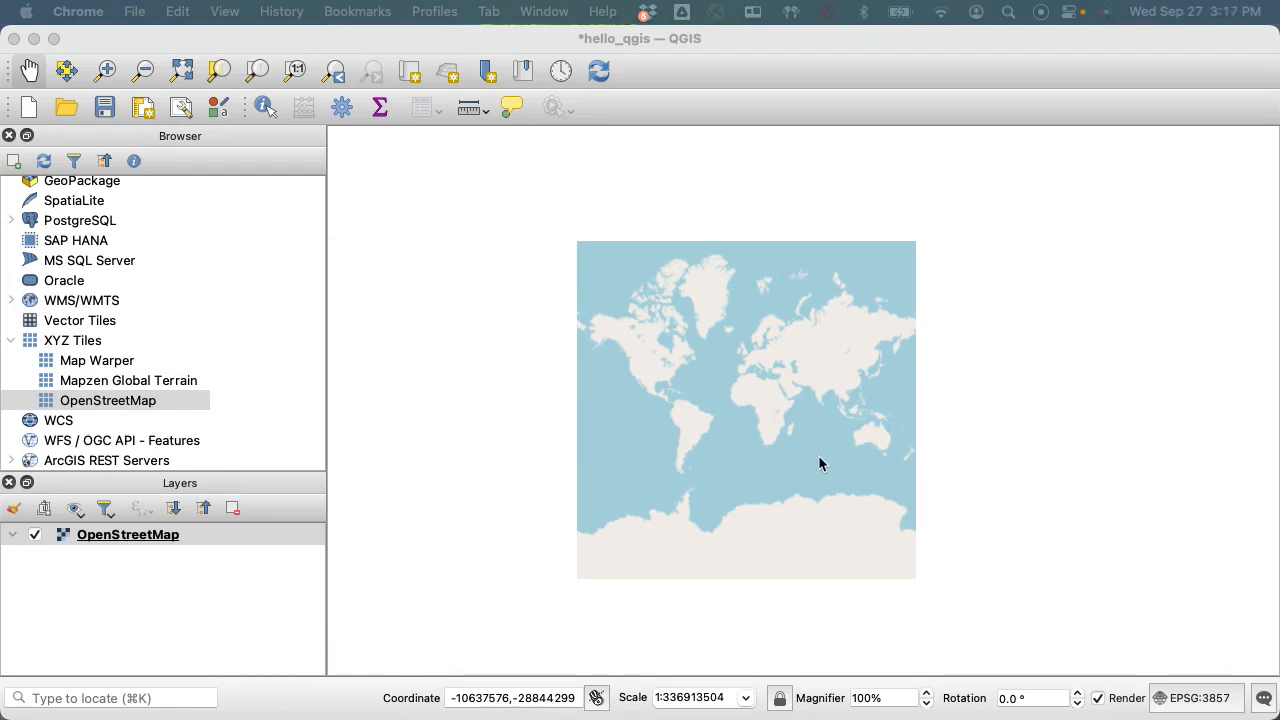
{"action": "left_click", "coordinate": [150, 34]}
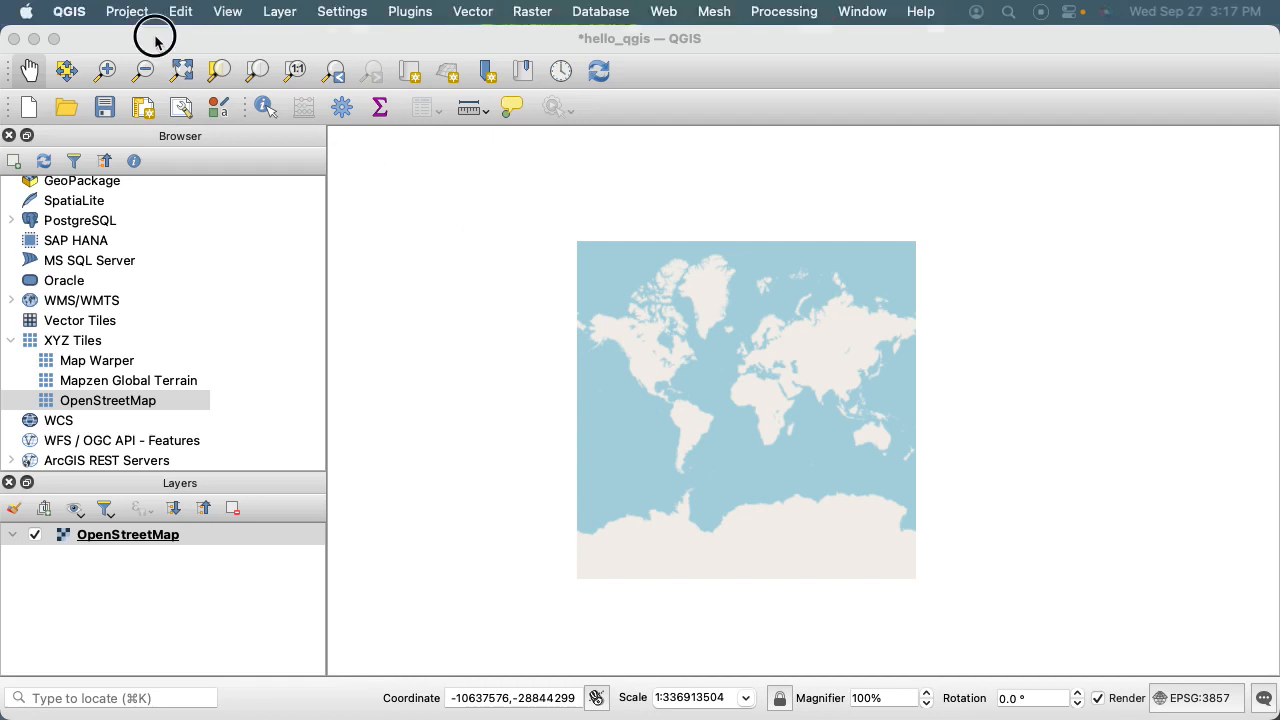
{"action": "left_click", "coordinate": [105, 107]}
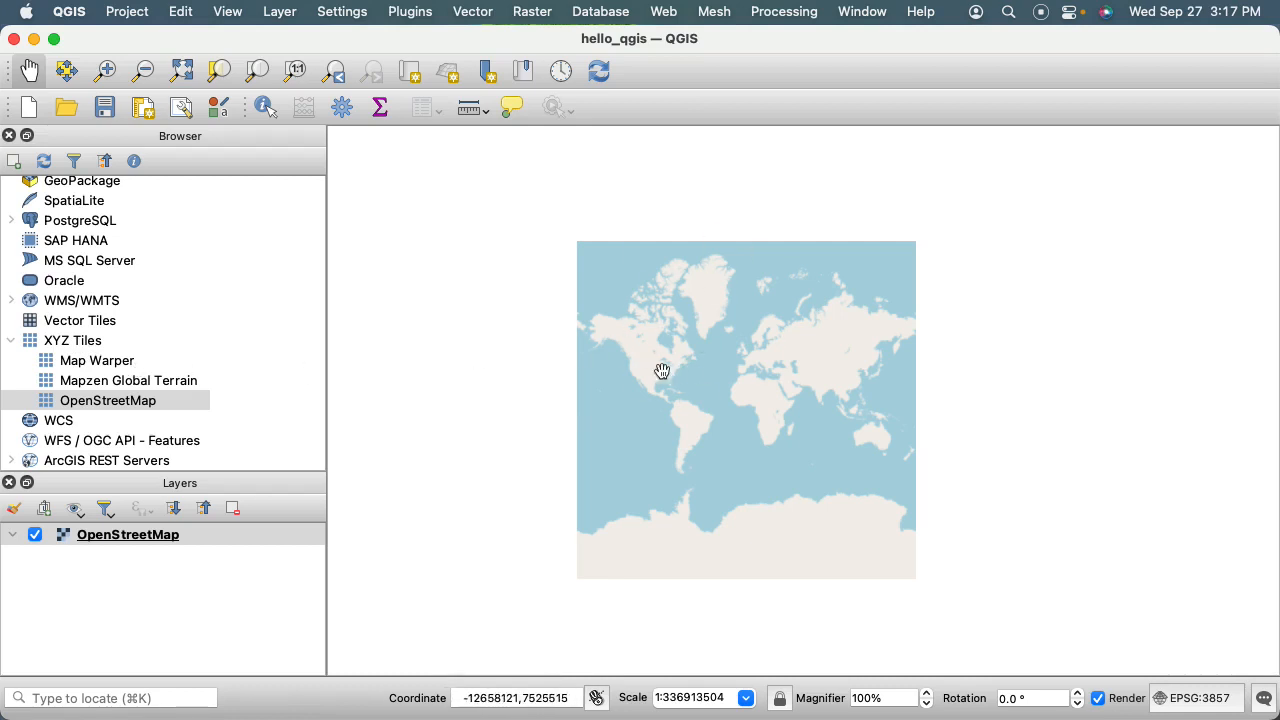
{"action": "right_click", "coordinate": [68, 344]}
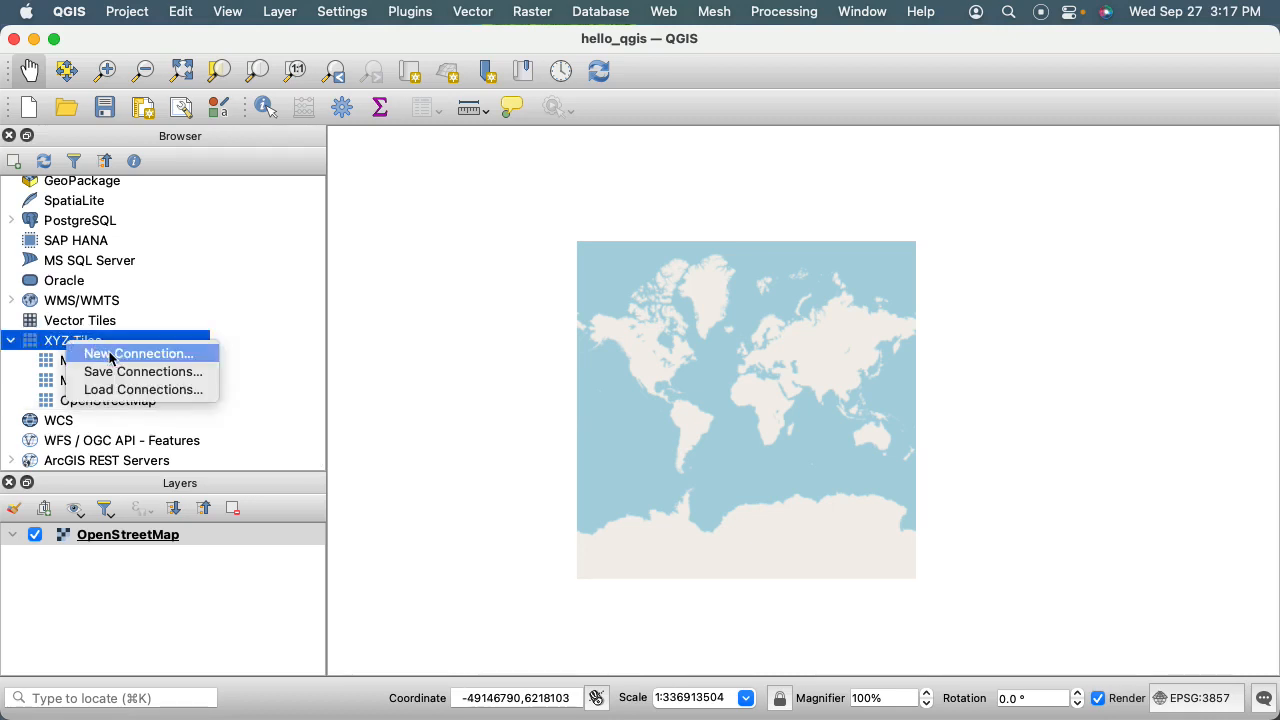
{"action": "left_click", "coordinate": [236, 263]}
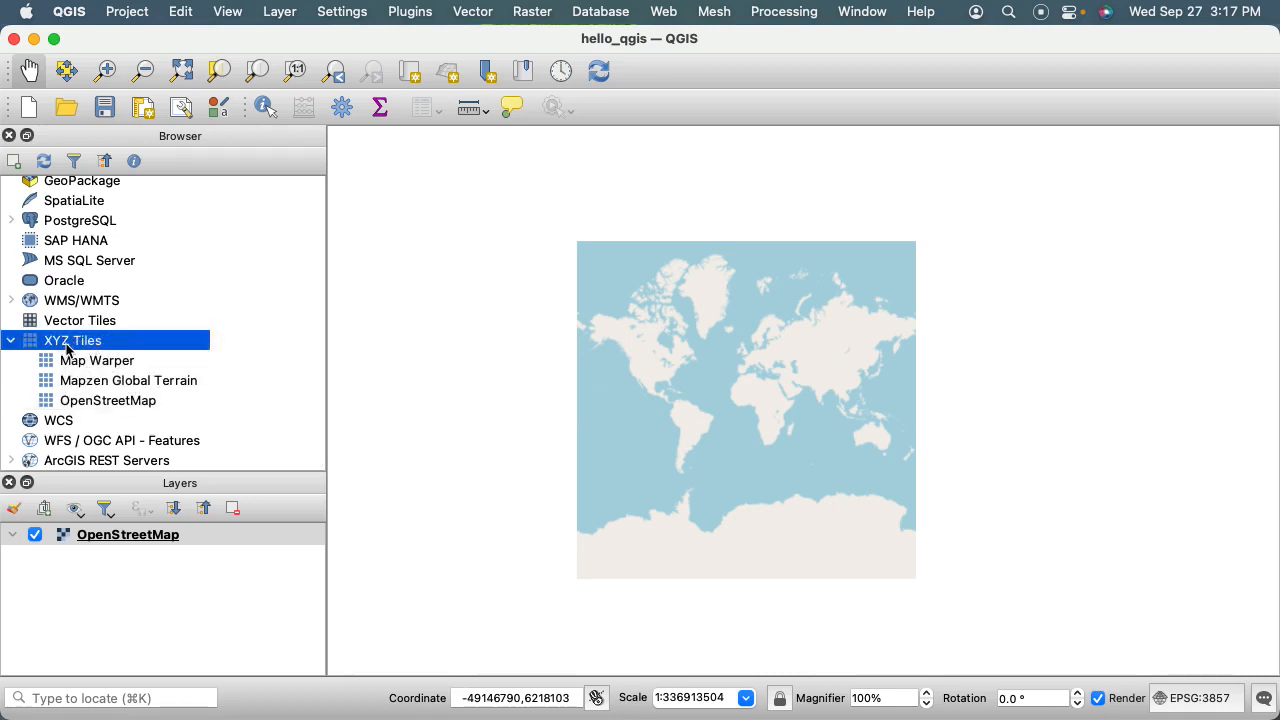
{"action": "right_click", "coordinate": [68, 344]}
{"action": "left_click", "coordinate": [92, 355]}
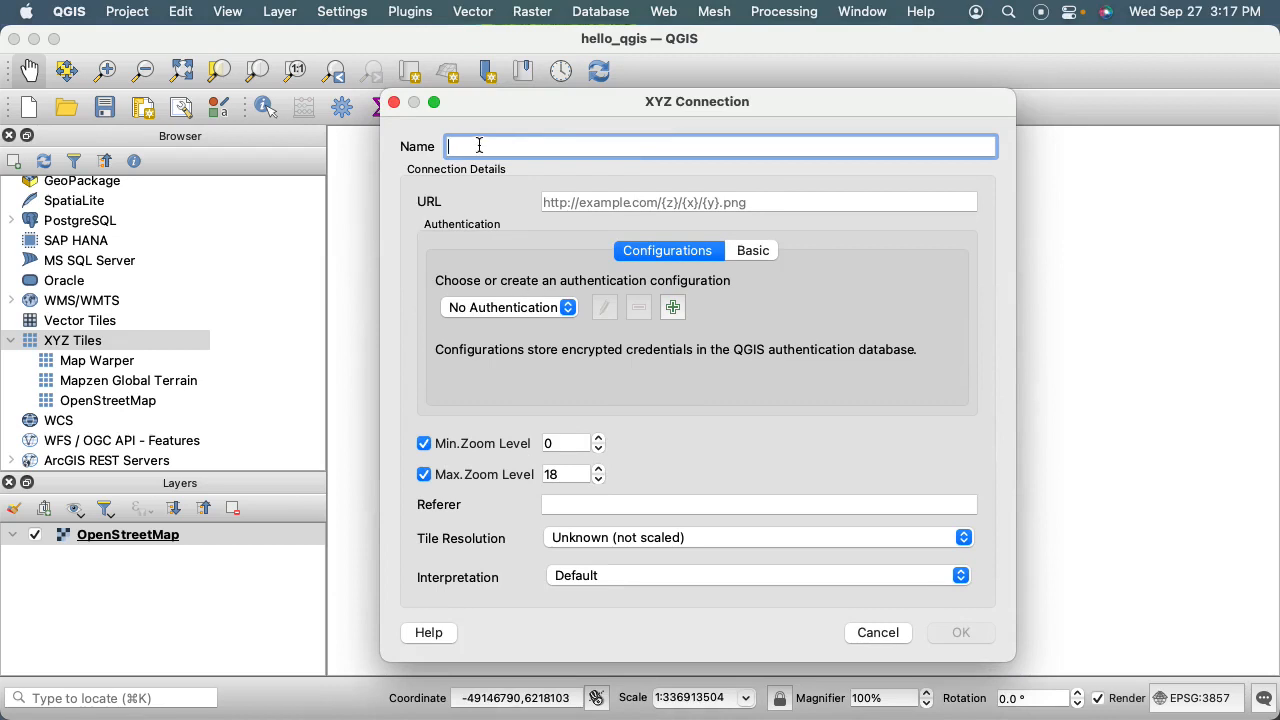
{"action": "type", "text": "Google Satellite"}
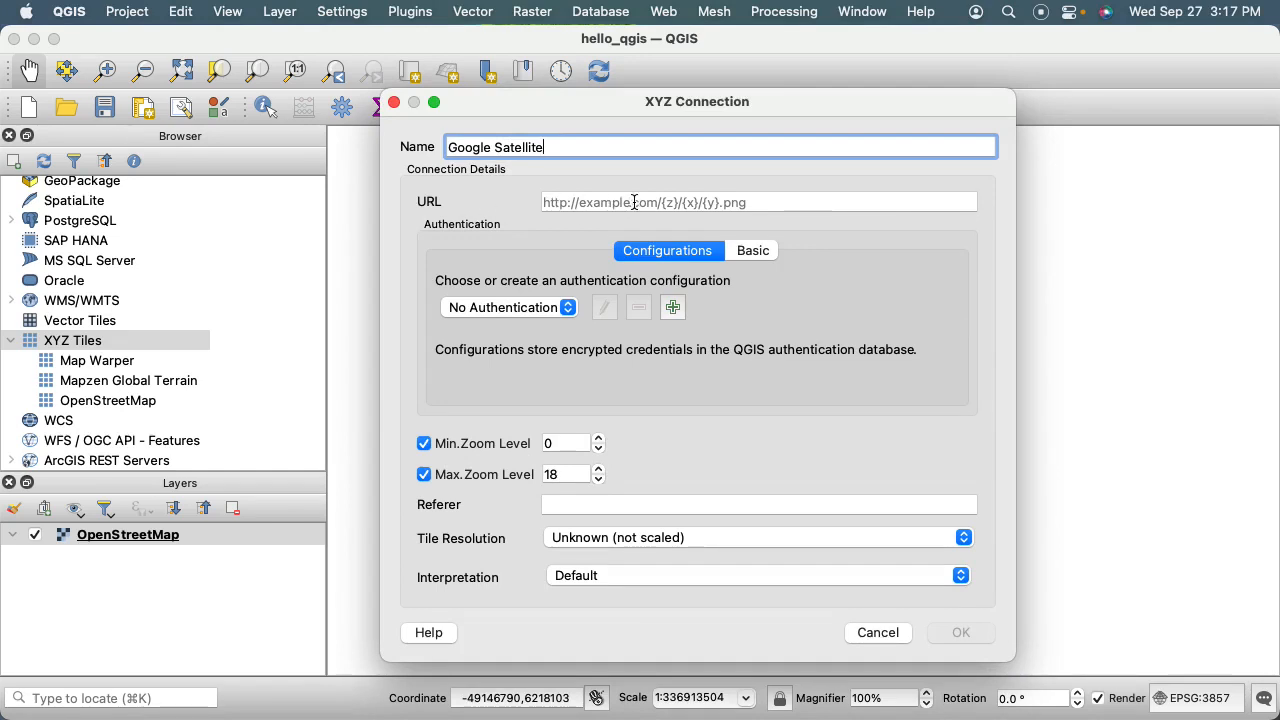
{"action": "key", "text": "super+Tab"}
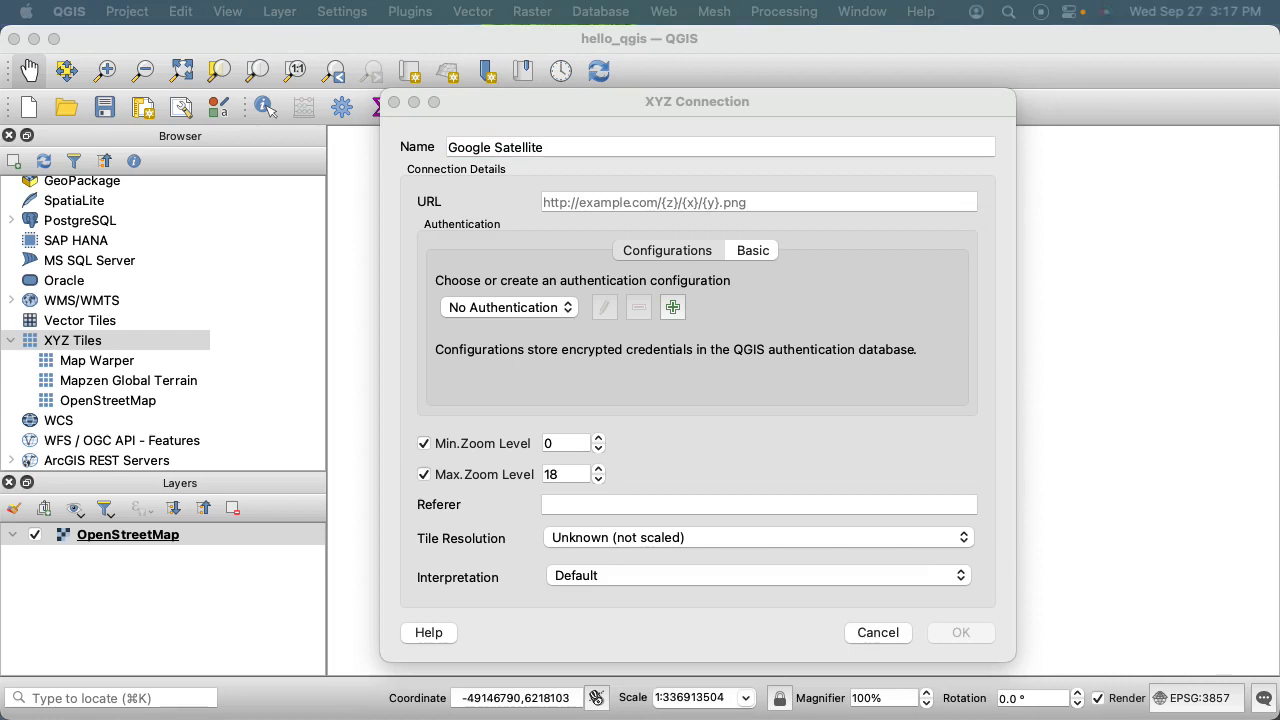
{"action": "left_click", "coordinate": [580, 203]}
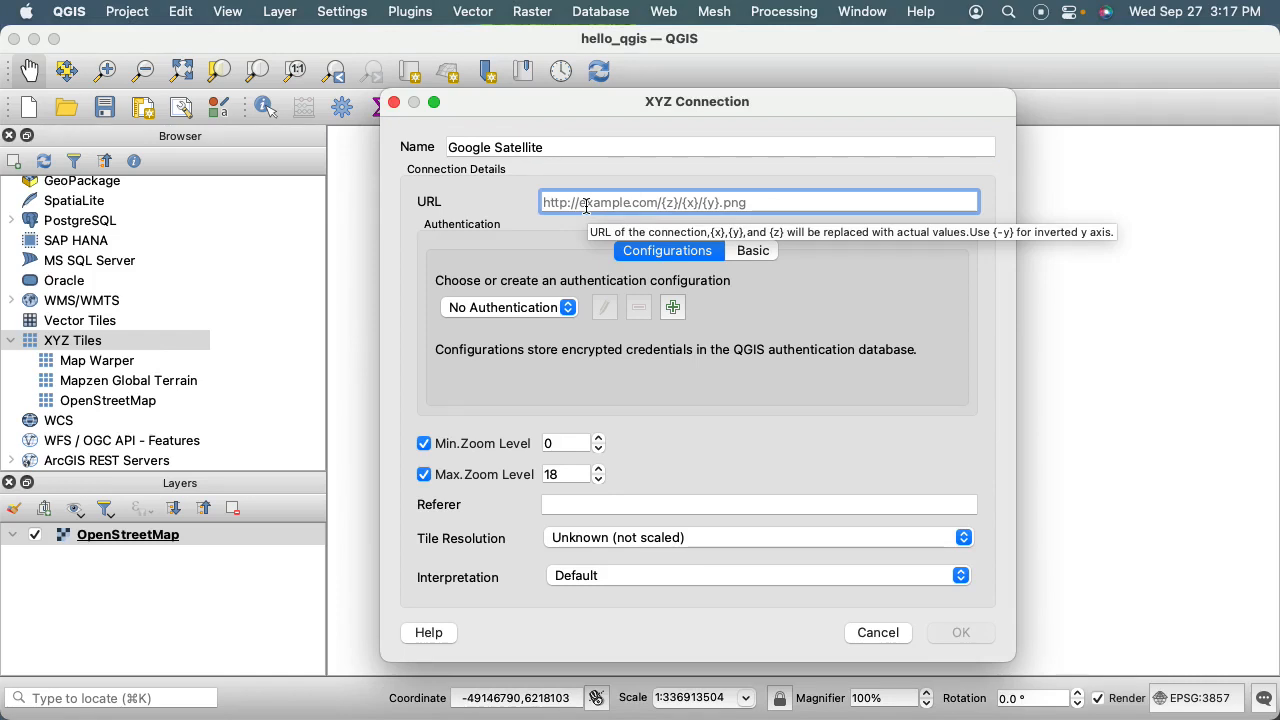
{"action": "type", "text": "https://mt1.google.com/vt/lyrs=s&x={x}&y={y}&z={z}"}
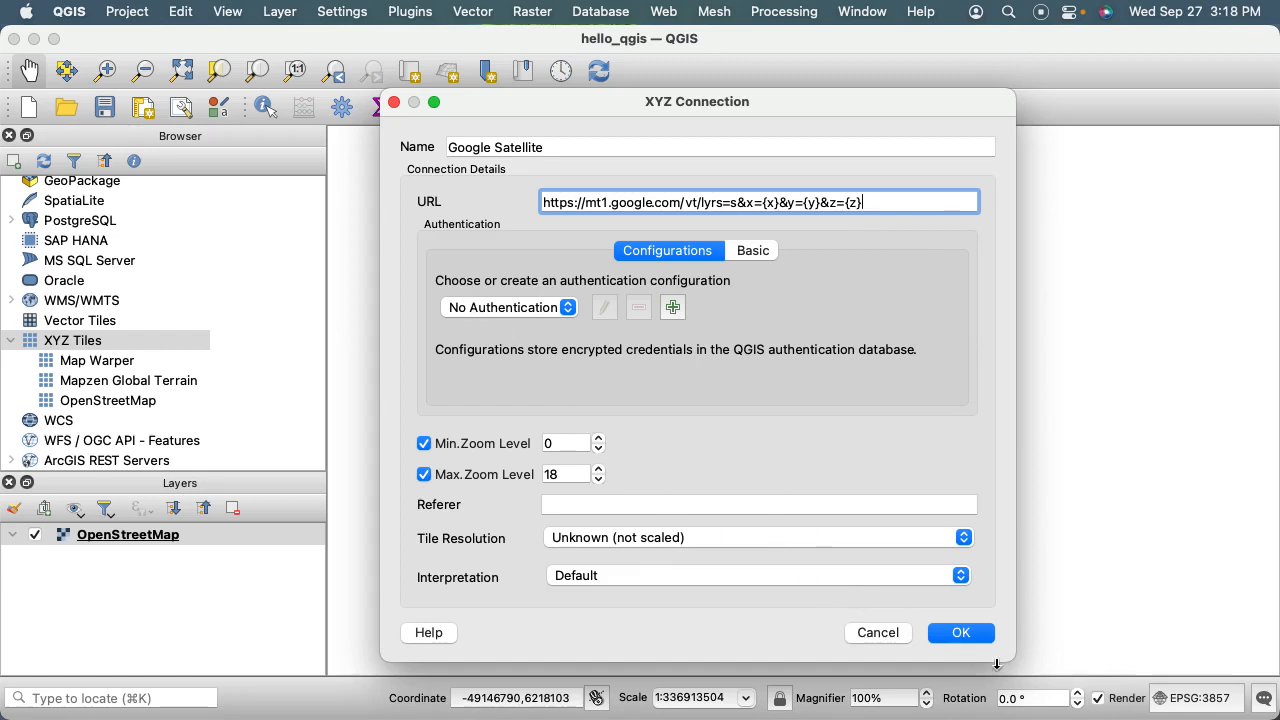
{"action": "left_click", "coordinate": [964, 631]}
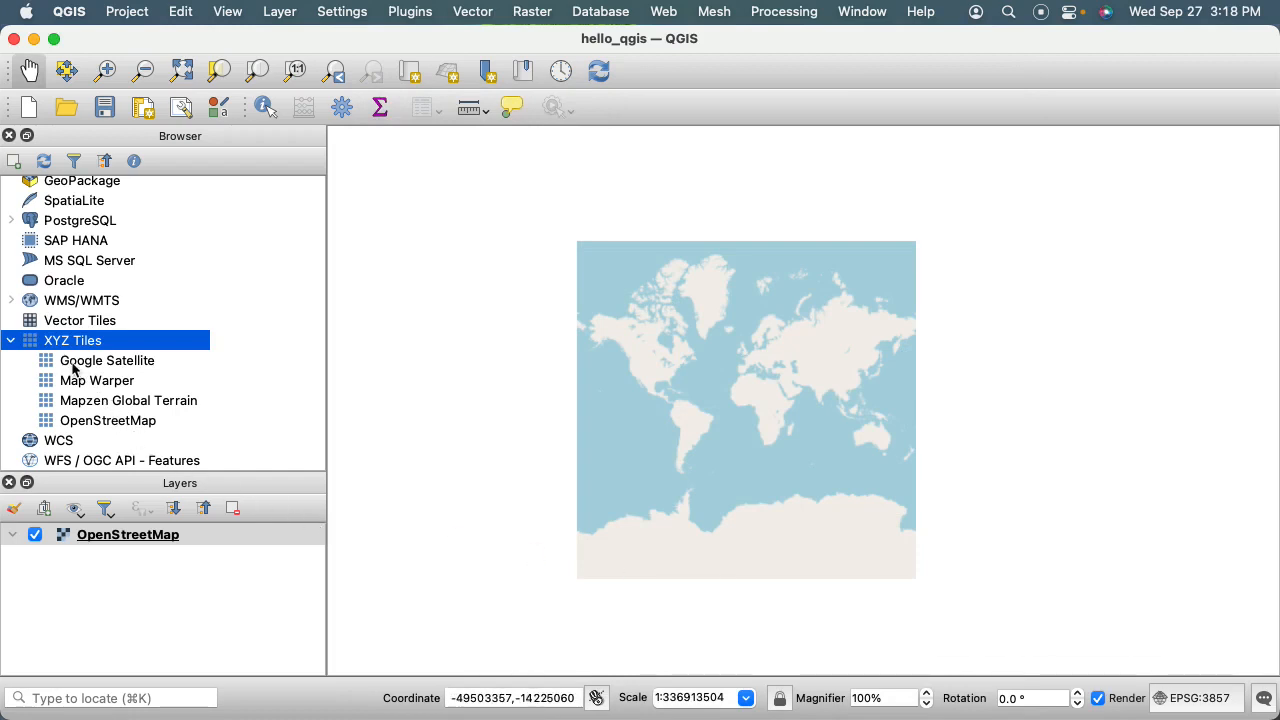
Add the Google Satellite tiles to the map as a layer and turn off the OpenStreetMap layer.
{"action": "left_click_drag", "start_coordinate": [95, 362], "coordinate": [686, 423]}
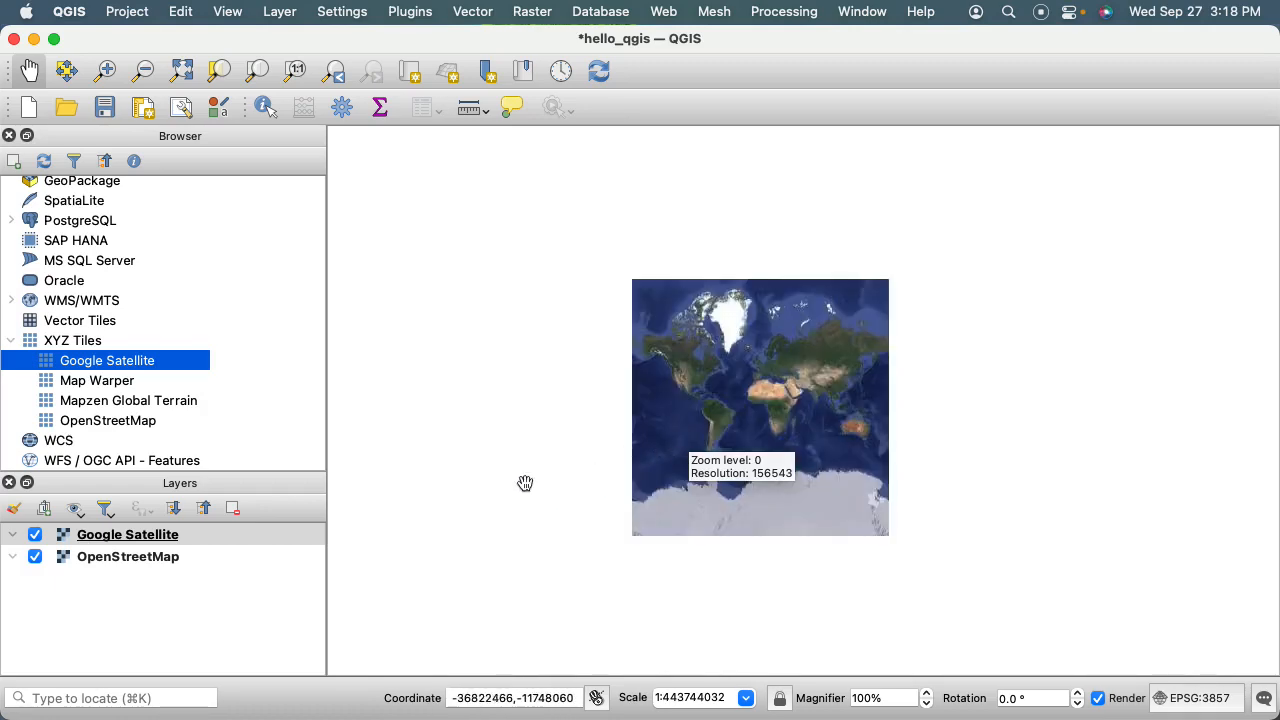
{"action": "scroll", "coordinate": [721, 369], "scroll_direction": "up", "scroll_amount": 5}
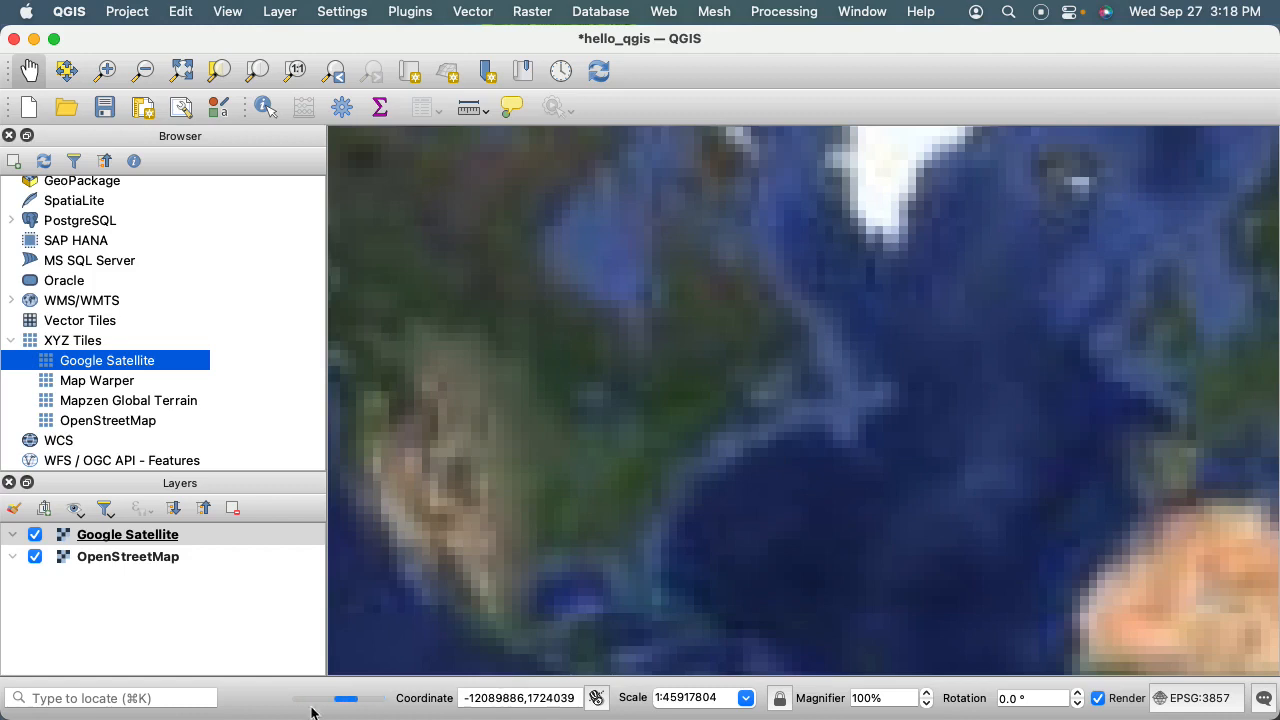
{"action": "left_click", "coordinate": [34, 556]}
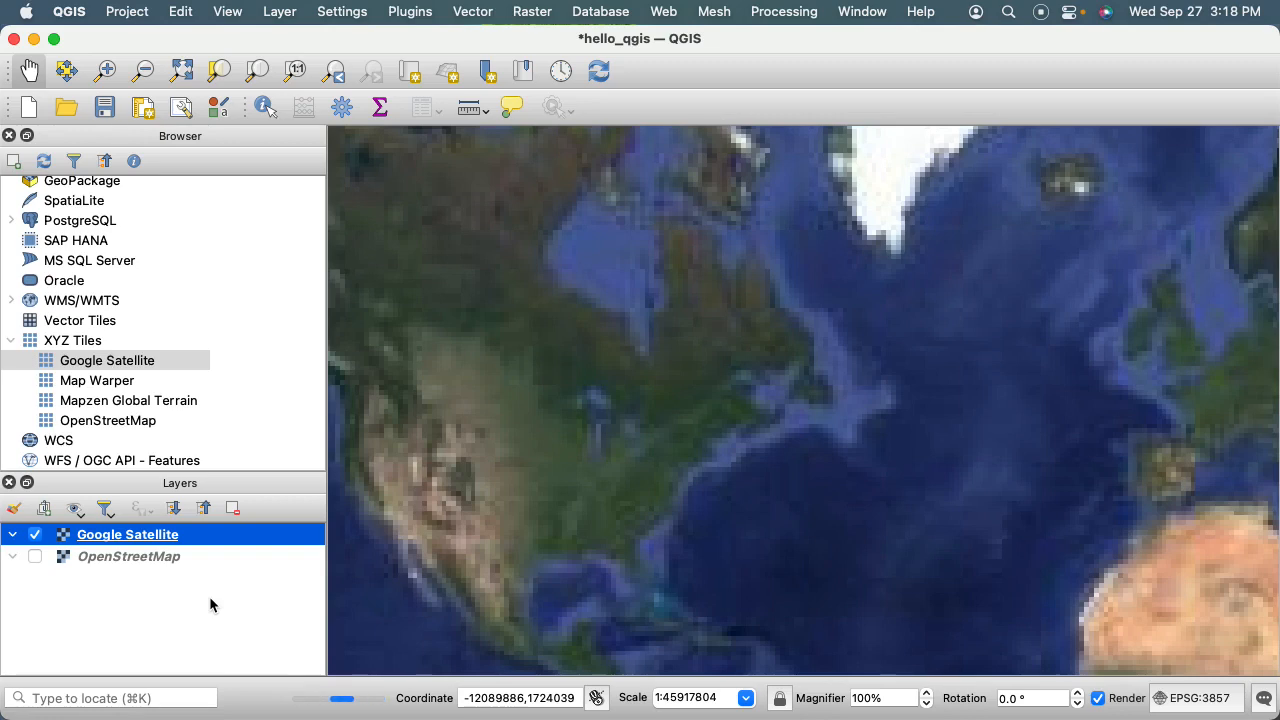
Zoom in on the eastern United States in the satellite imagery and bring the view back to the Google Satellite layer's extent.
{"action": "left_click_drag", "start_coordinate": [466, 500], "coordinate": [584, 467]}
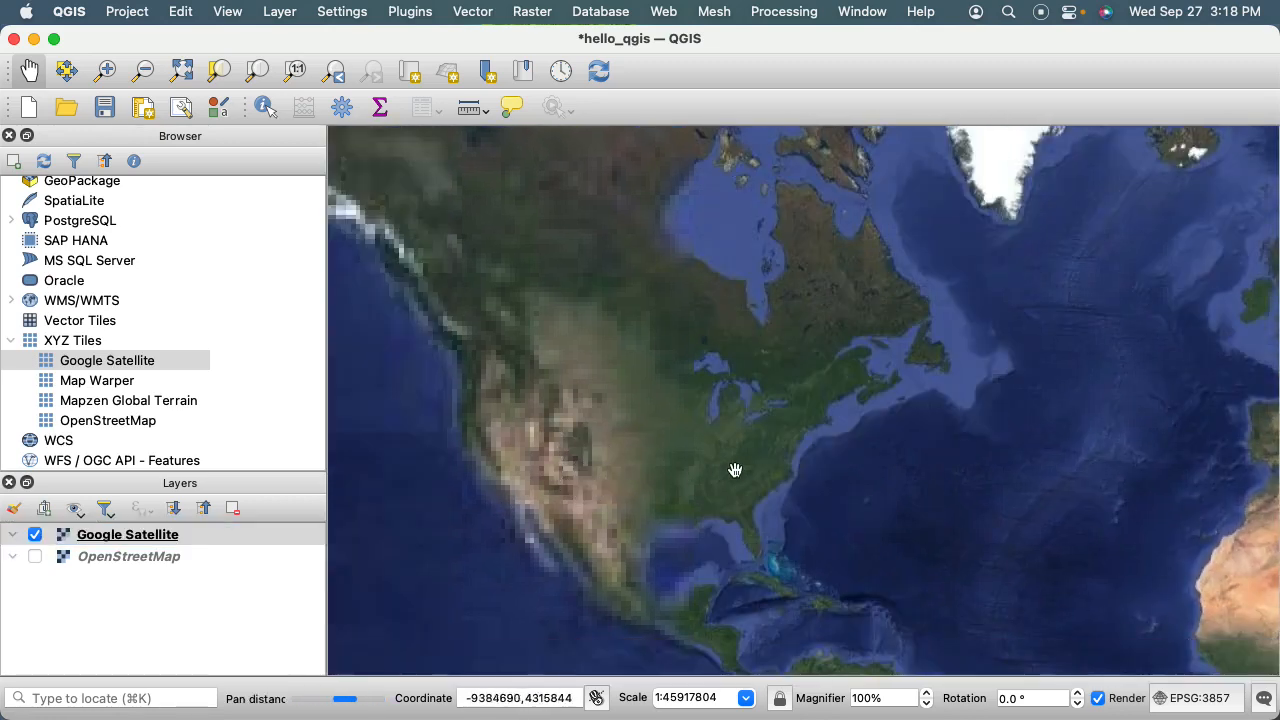
{"action": "scroll", "coordinate": [766, 450], "scroll_direction": "up", "scroll_amount": 5}
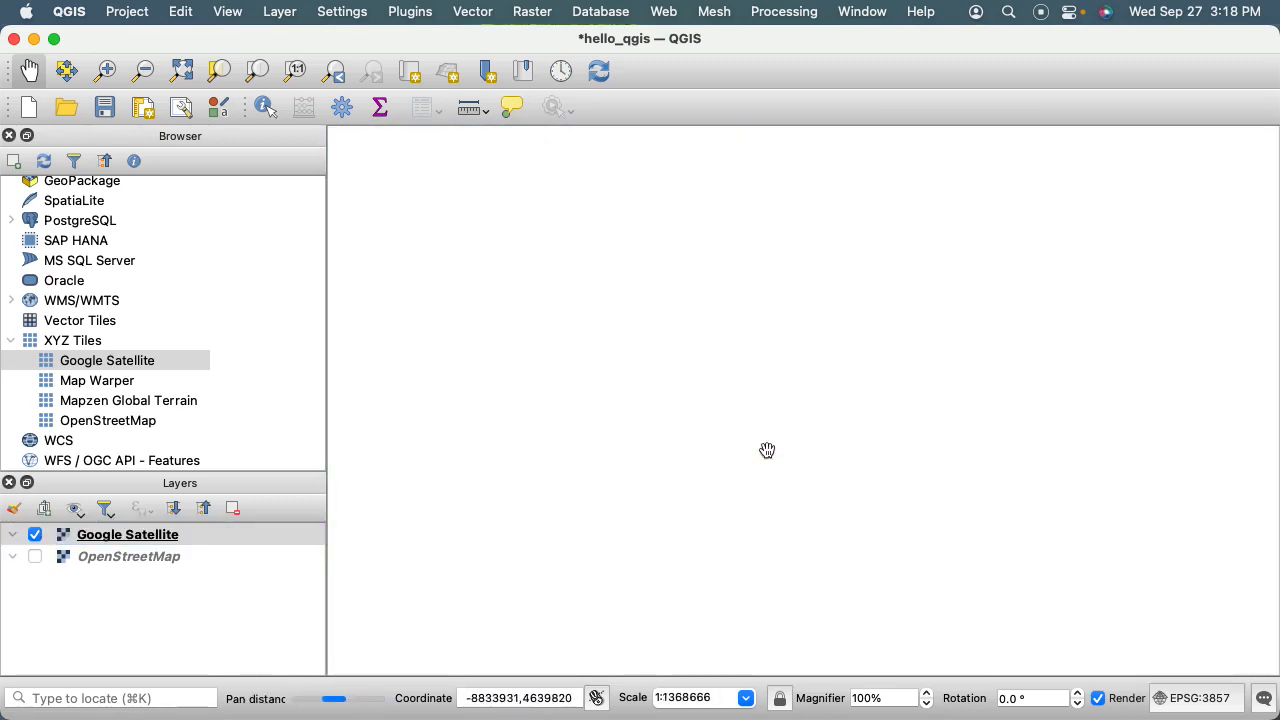
{"action": "scroll", "coordinate": [766, 450], "scroll_direction": "down", "scroll_amount": 1}
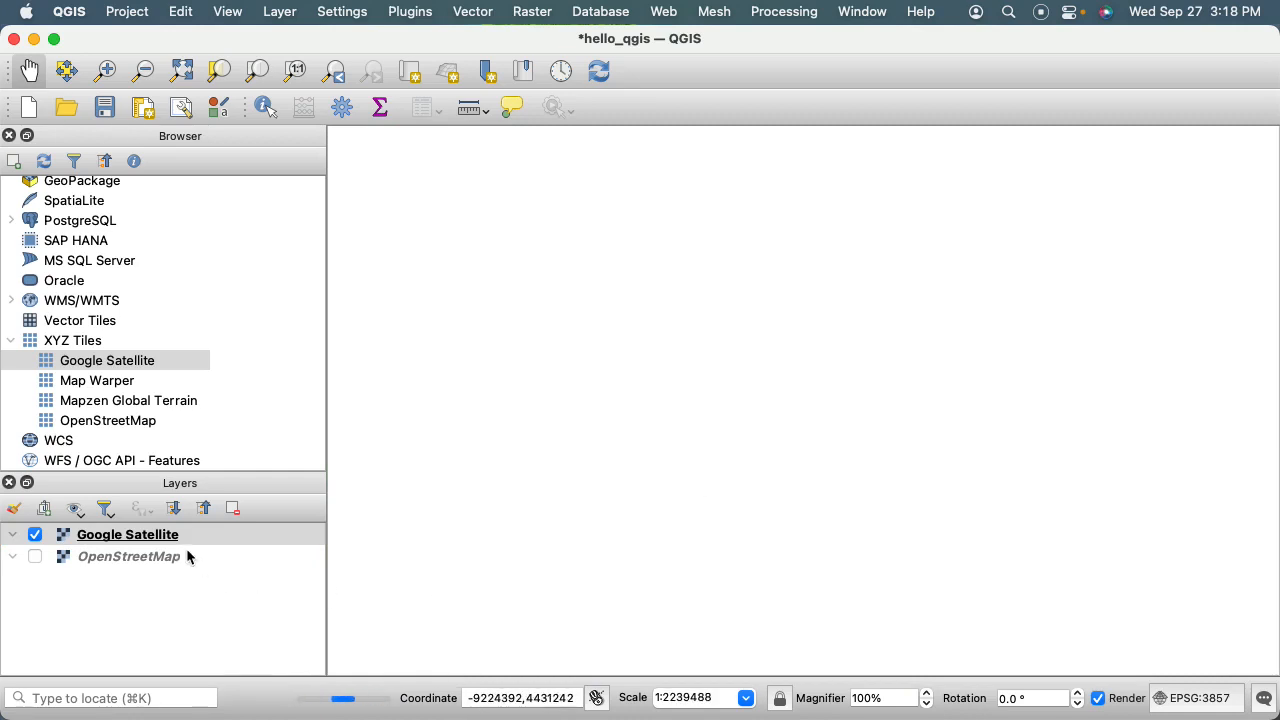
{"action": "right_click", "coordinate": [134, 537]}
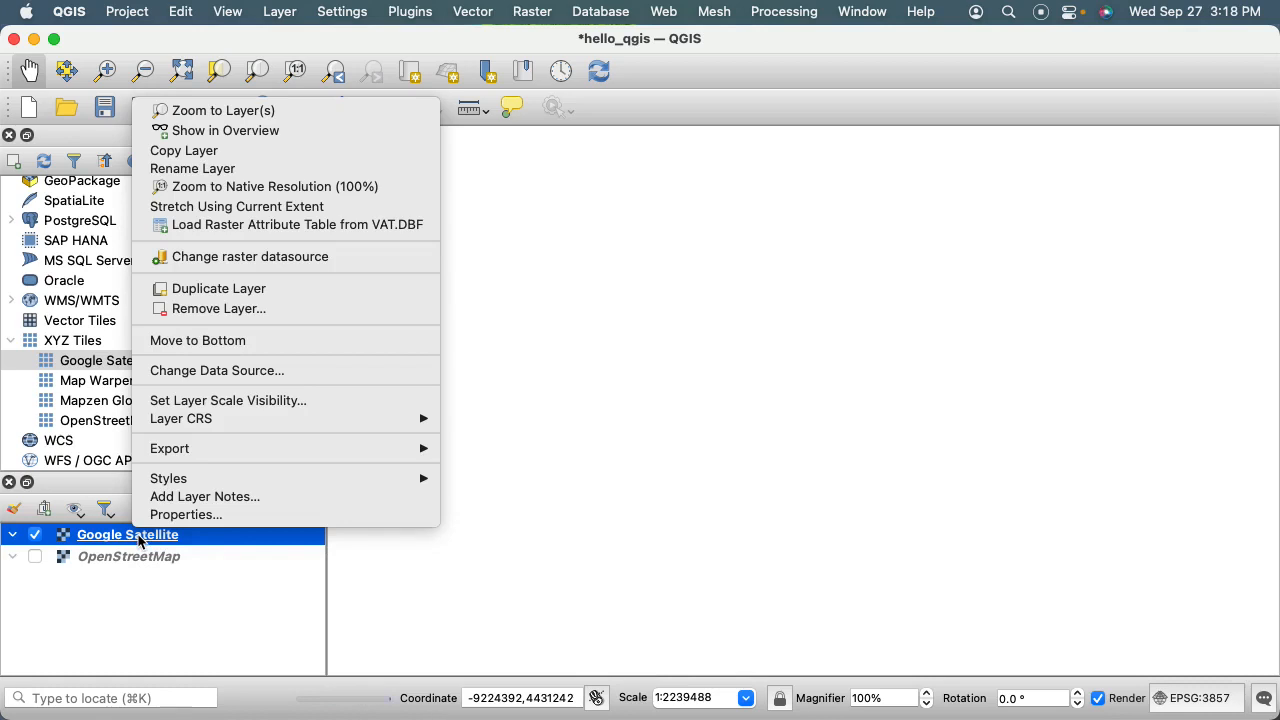
{"action": "left_click", "coordinate": [250, 110]}
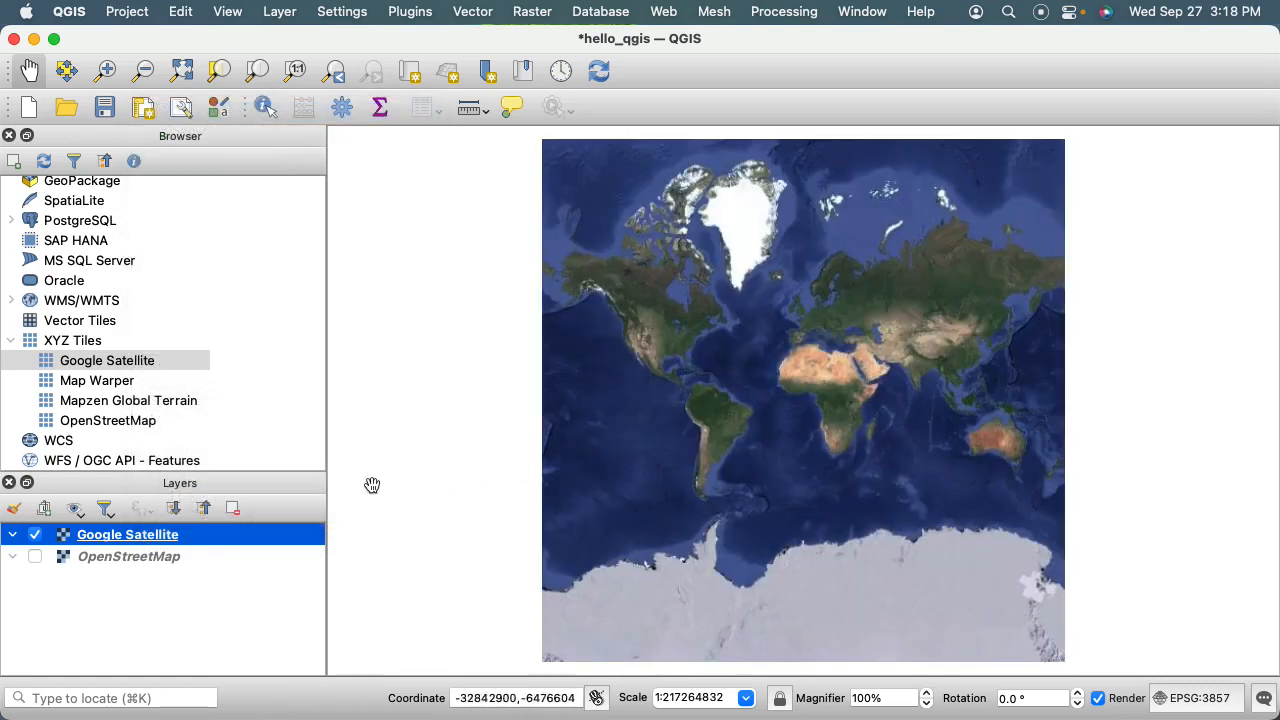
Try out the Pan, Zoom In and Zoom Out tools around North America and return the map to its full extent.
{"action": "left_click", "coordinate": [33, 71]}
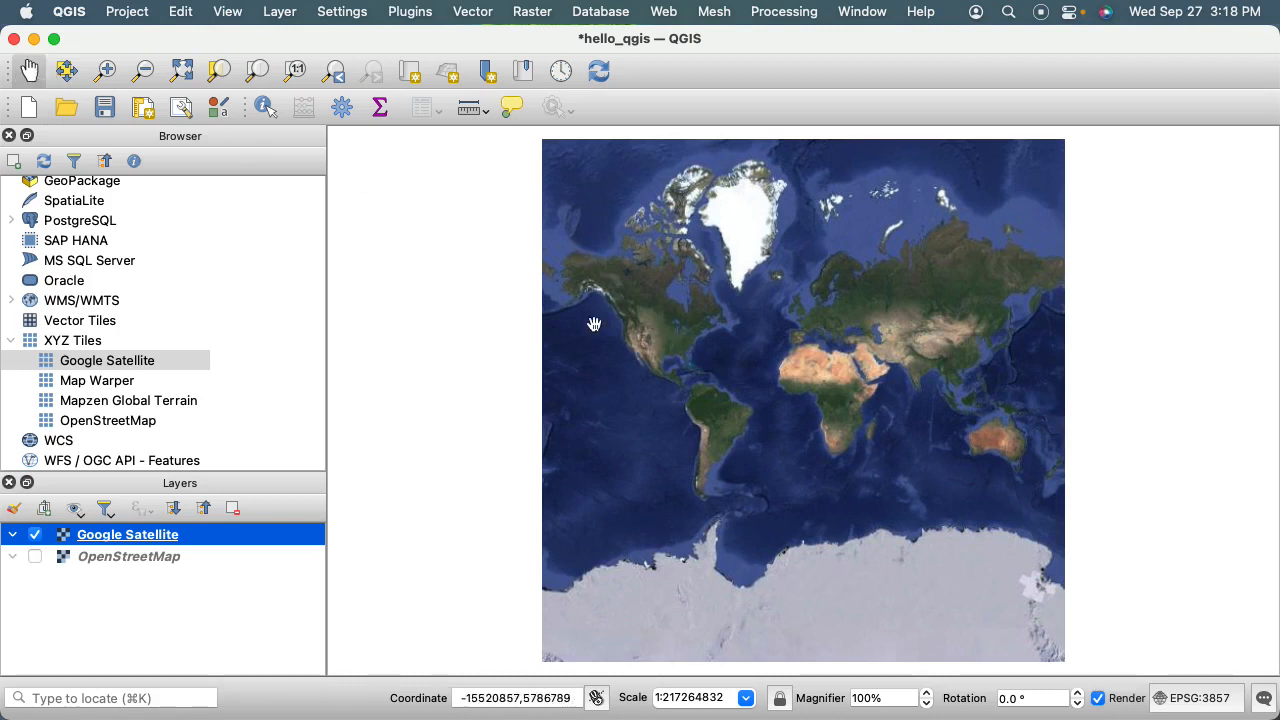
{"action": "left_click_drag", "start_coordinate": [796, 357], "coordinate": [673, 355]}
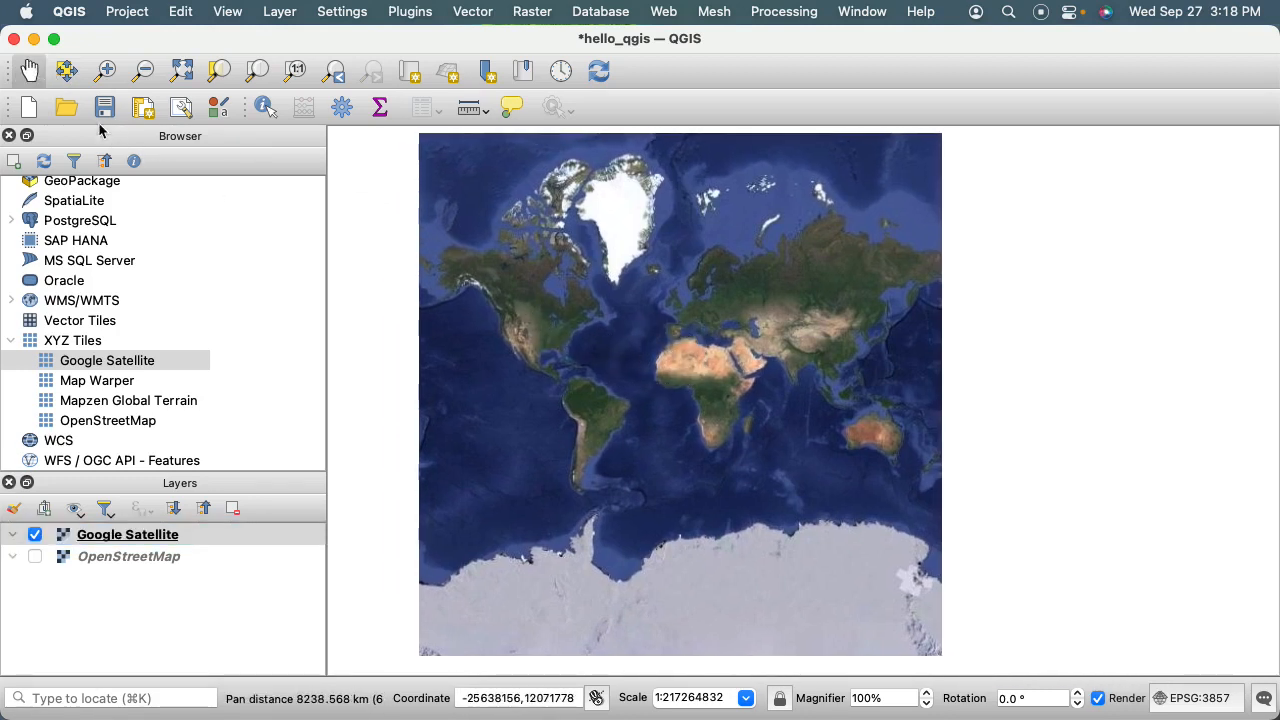
{"action": "left_click", "coordinate": [108, 72]}
{"action": "left_click_drag", "start_coordinate": [561, 291], "coordinate": [636, 360]}
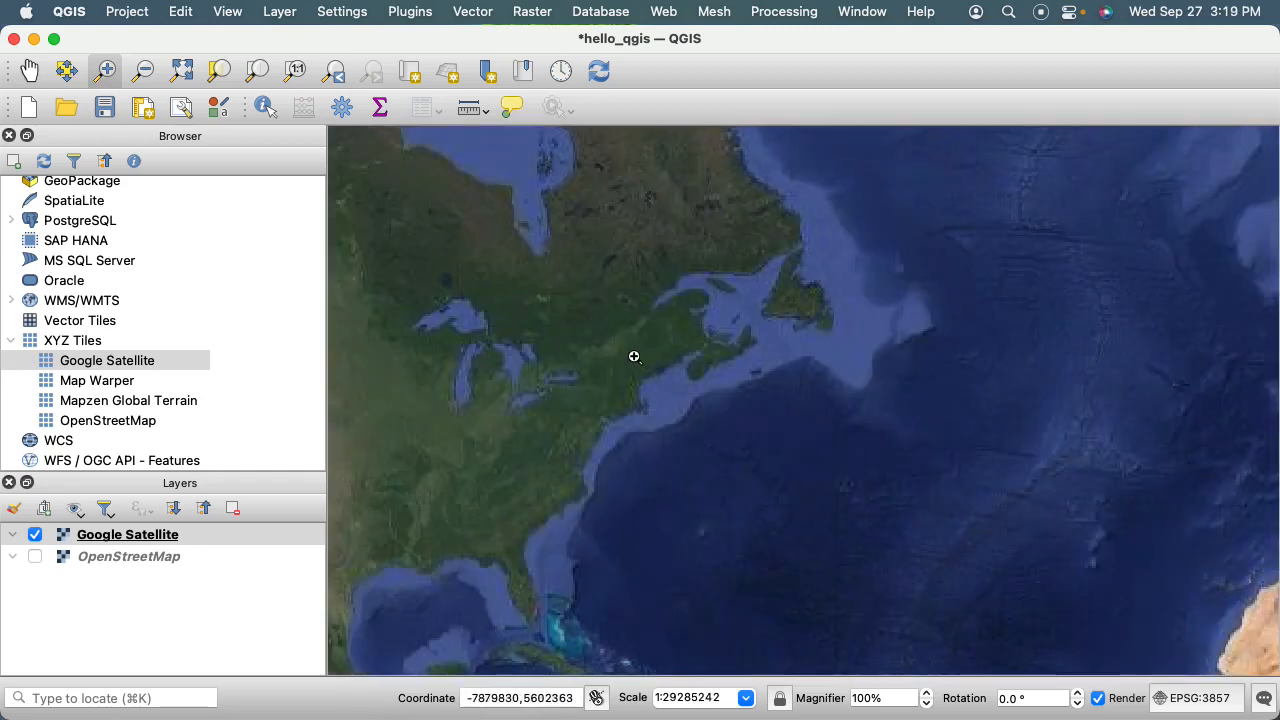
{"action": "left_click", "coordinate": [143, 71]}
{"action": "left_click", "coordinate": [643, 391]}
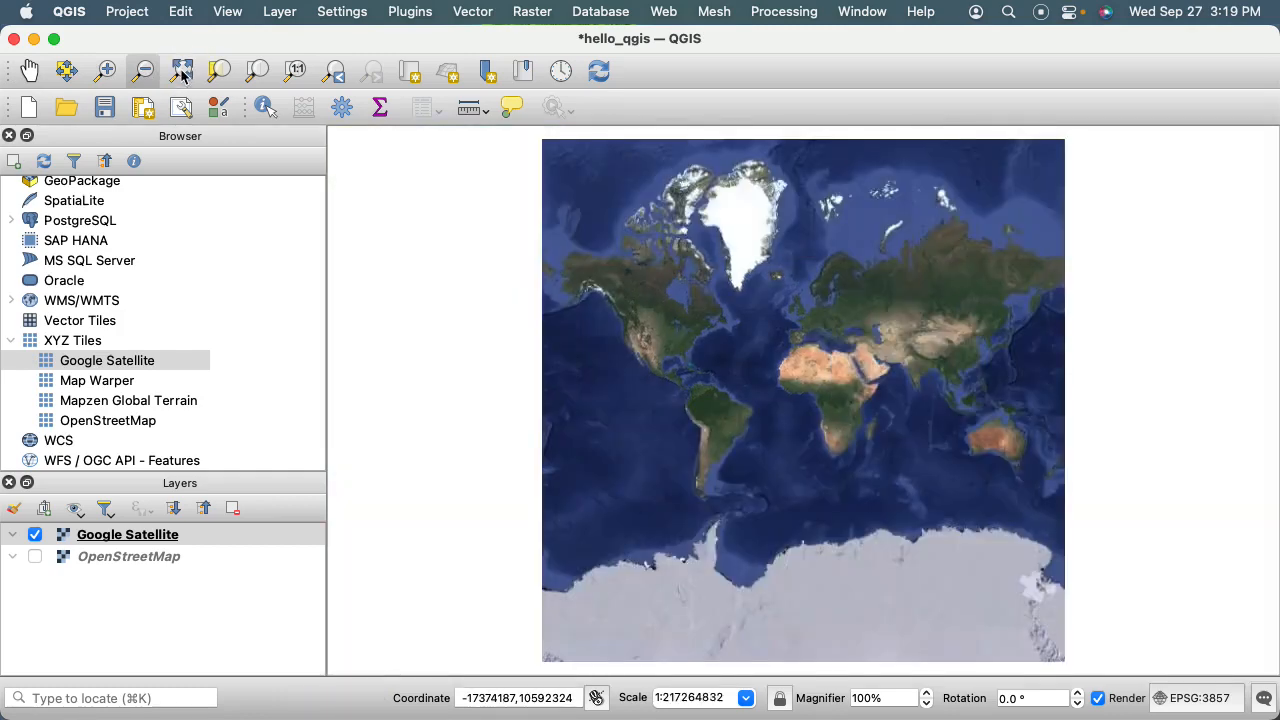
{"action": "left_click", "coordinate": [183, 75]}
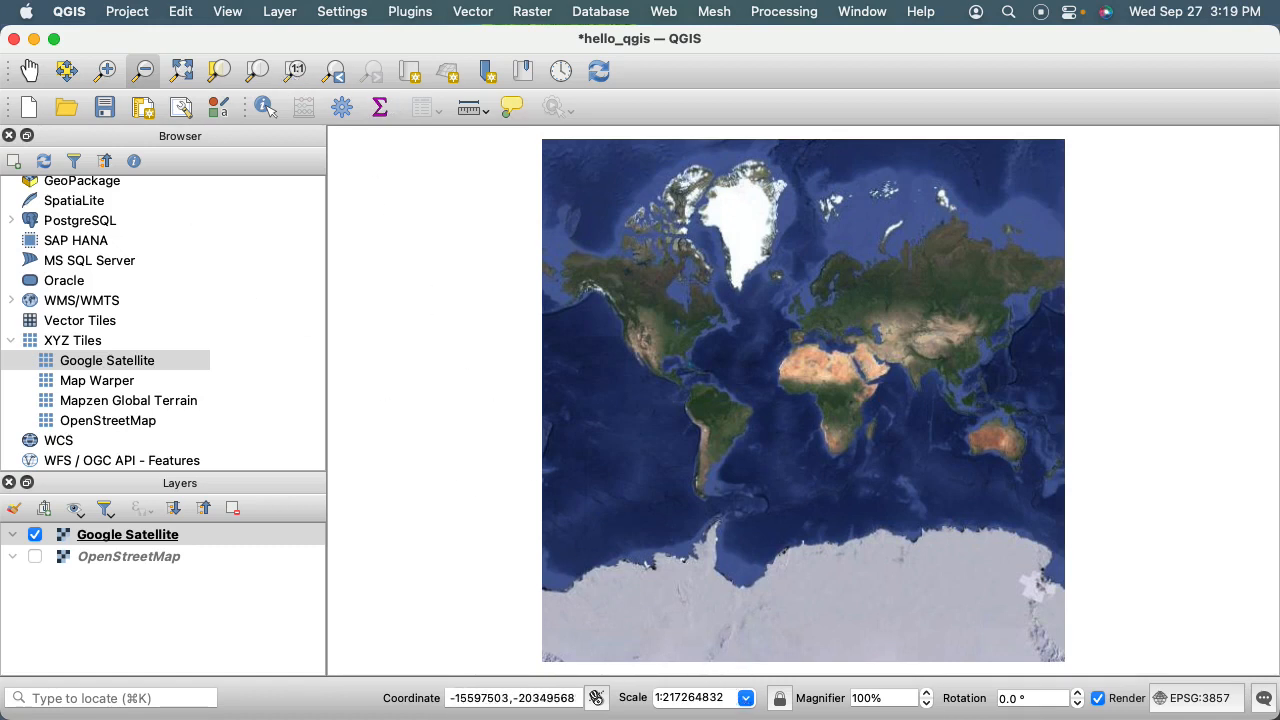
Zoom in on the United States in several stages and reset the view by zooming to the Google Satellite layer.
{"action": "left_click", "coordinate": [105, 70]}
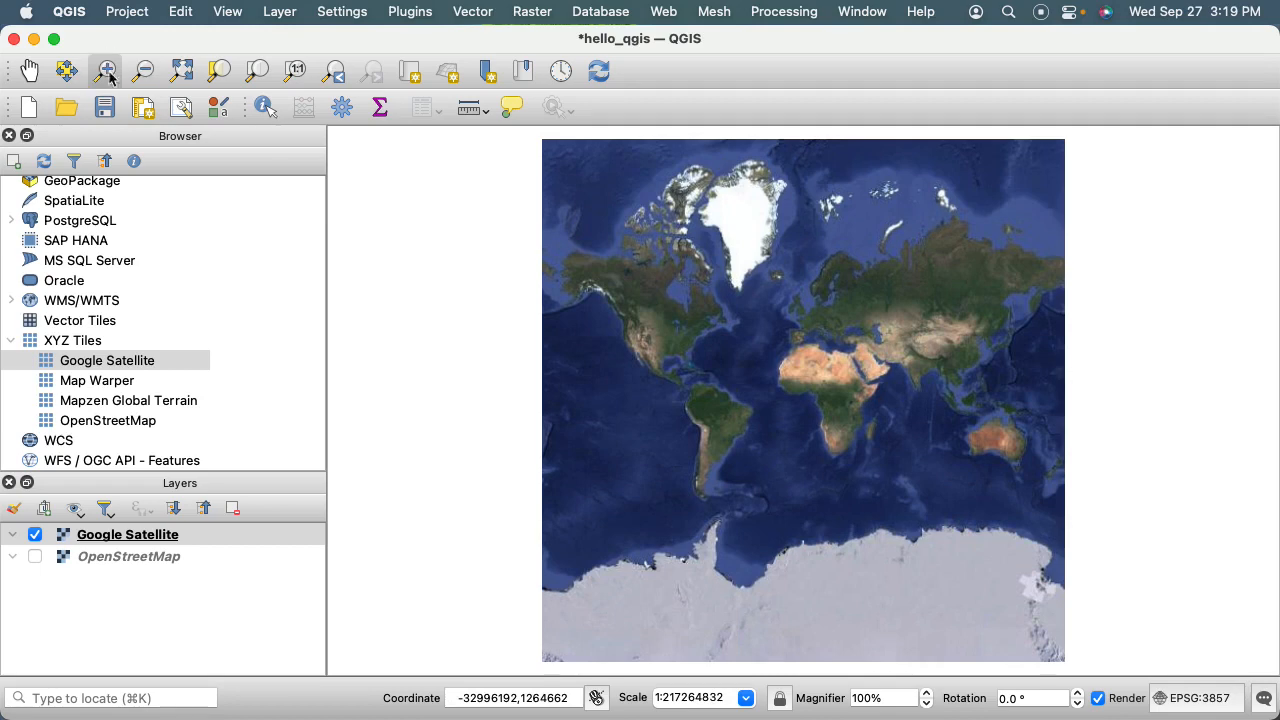
{"action": "left_click", "coordinate": [687, 340]}
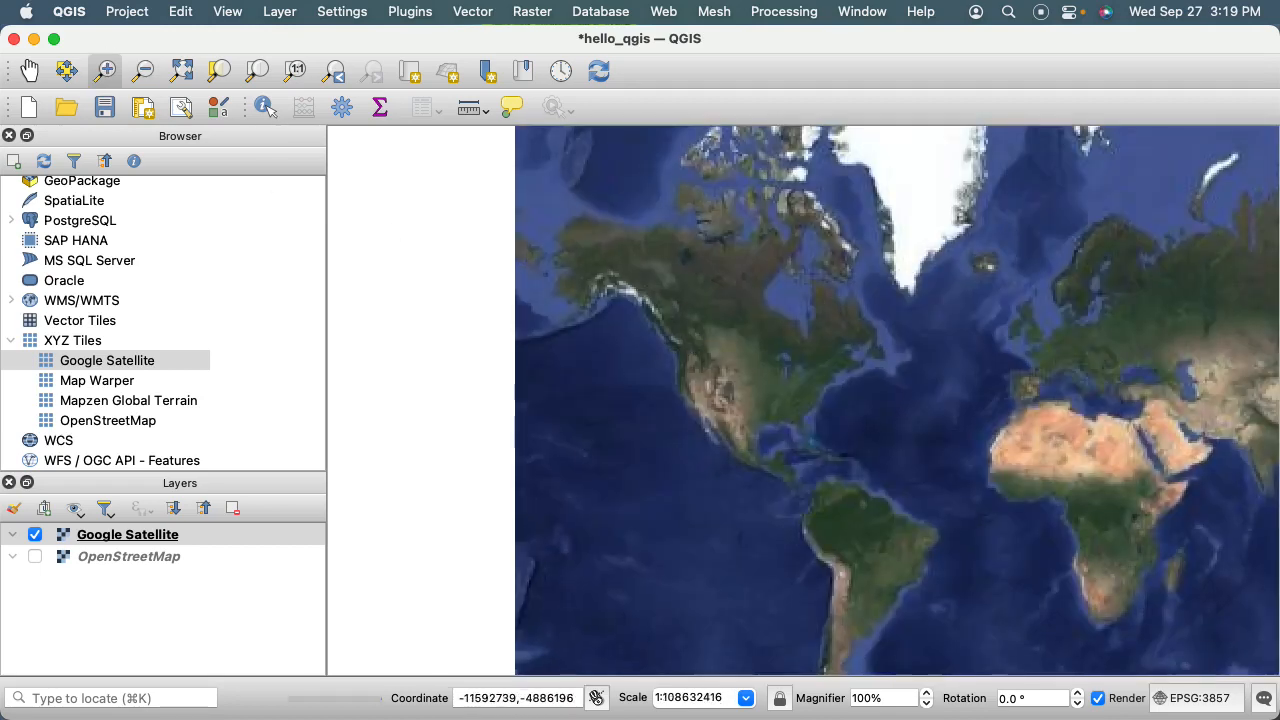
{"action": "left_click", "coordinate": [794, 389]}
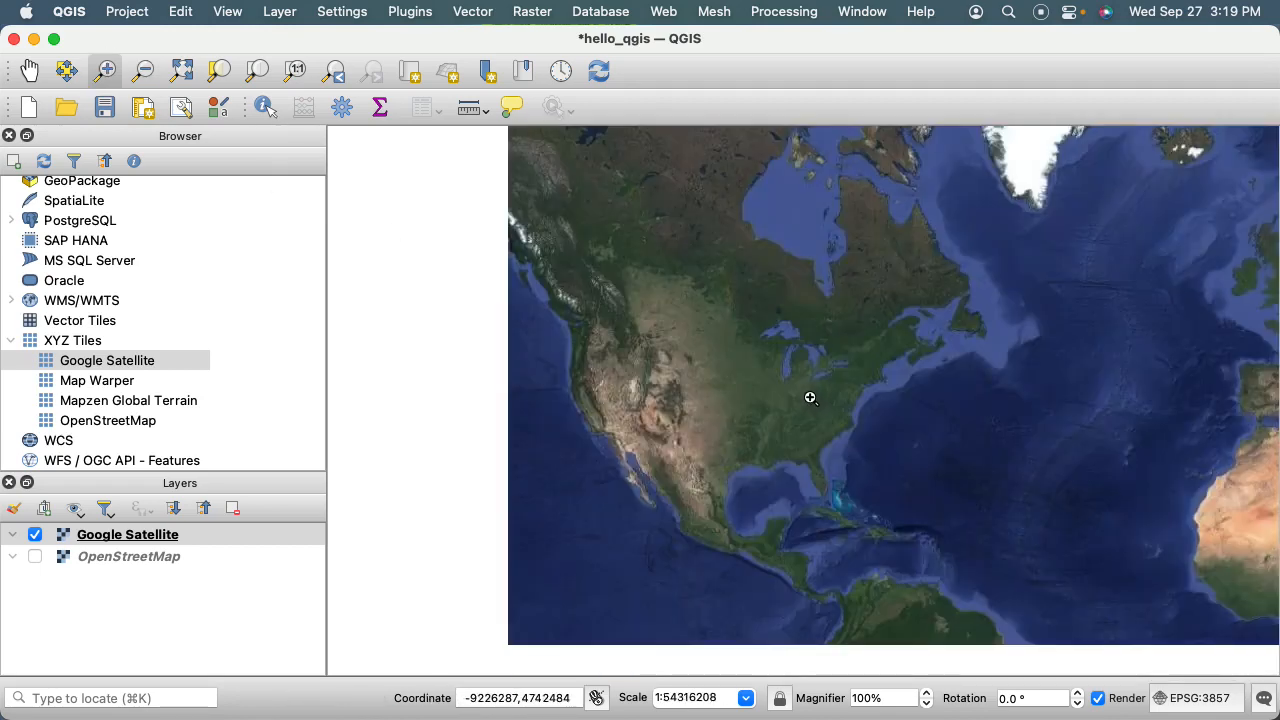
{"action": "left_click", "coordinate": [811, 398]}
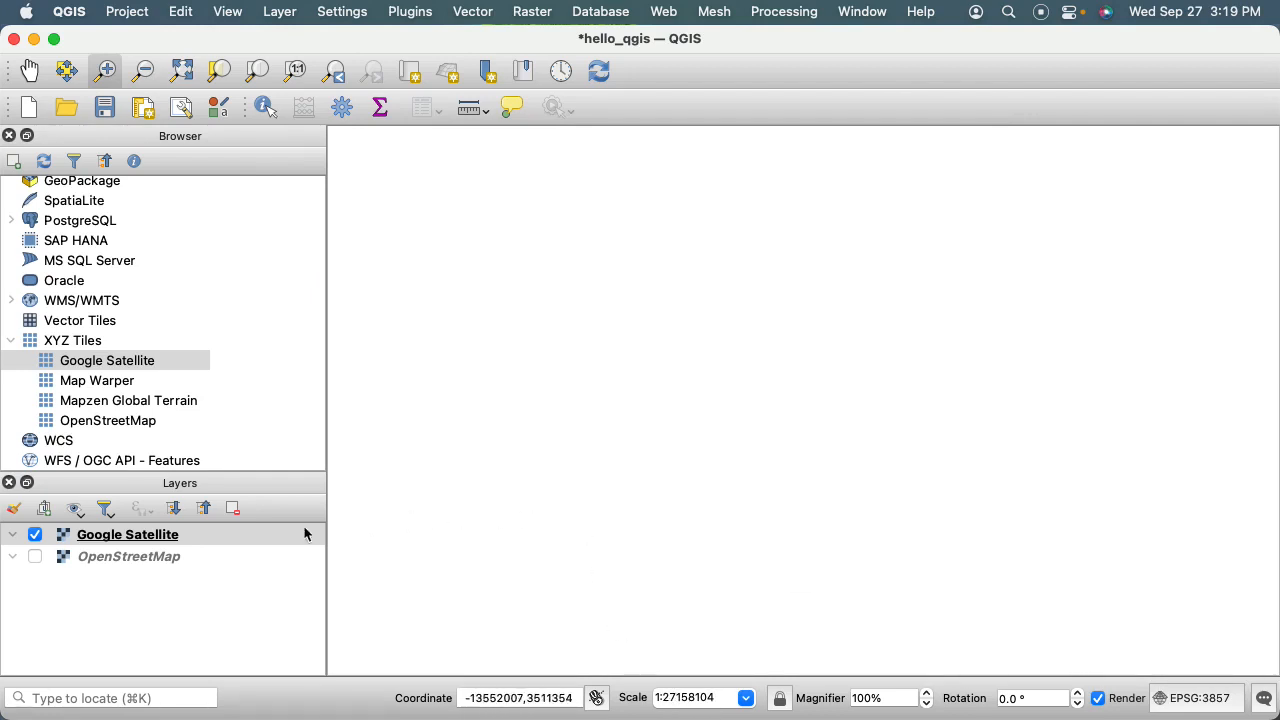
{"action": "right_click", "coordinate": [129, 537]}
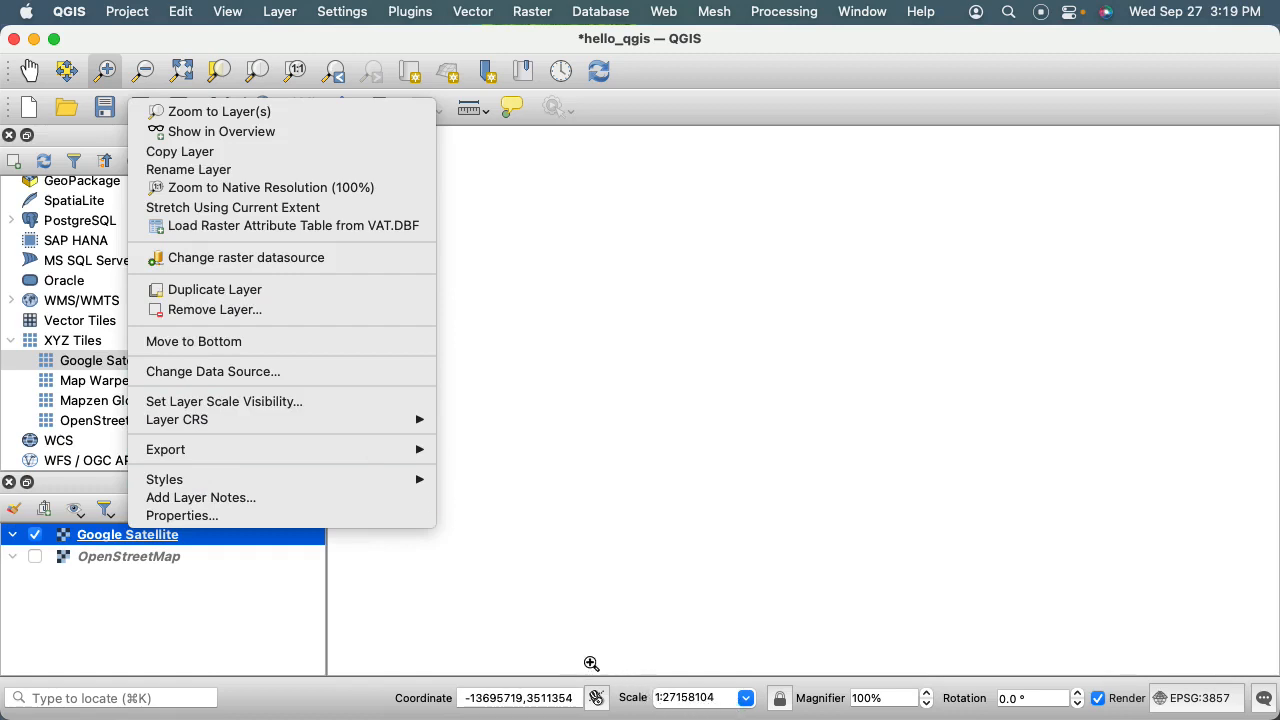
{"action": "left_click", "coordinate": [225, 115]}
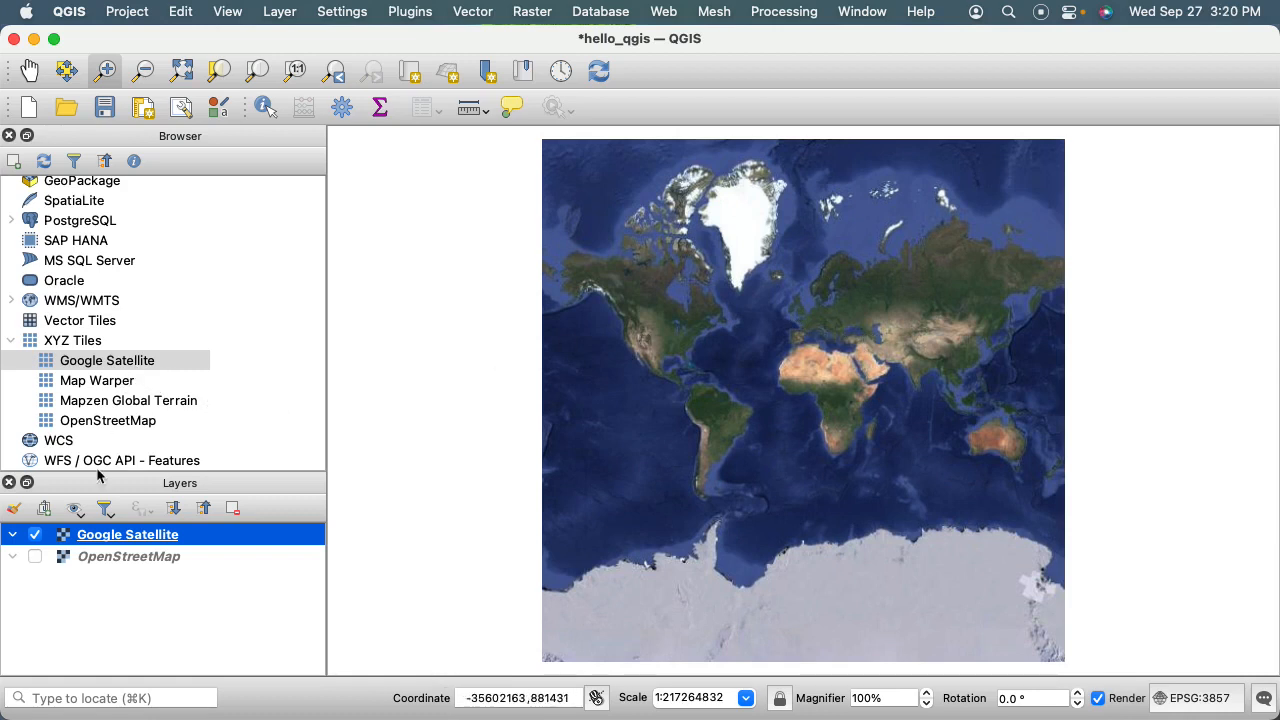
Remove the OpenStreetMap layer from the project.
{"action": "right_click", "coordinate": [92, 559]}
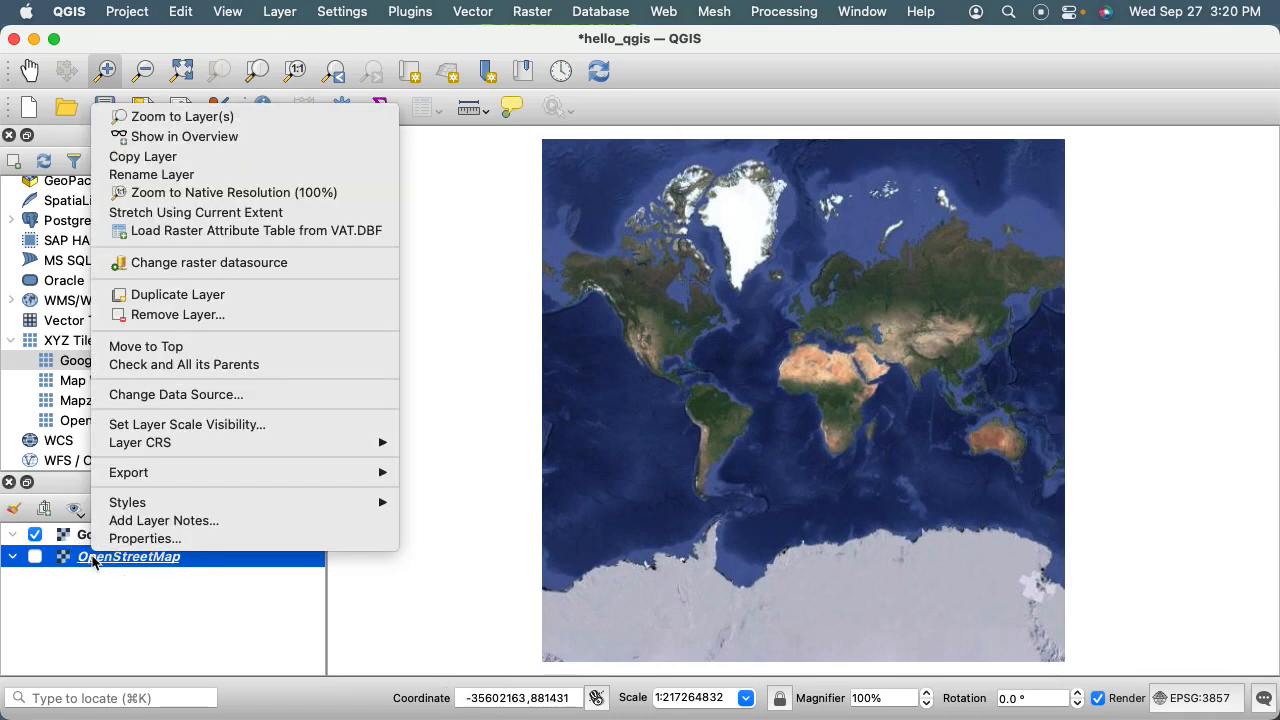
{"action": "left_click", "coordinate": [165, 314]}
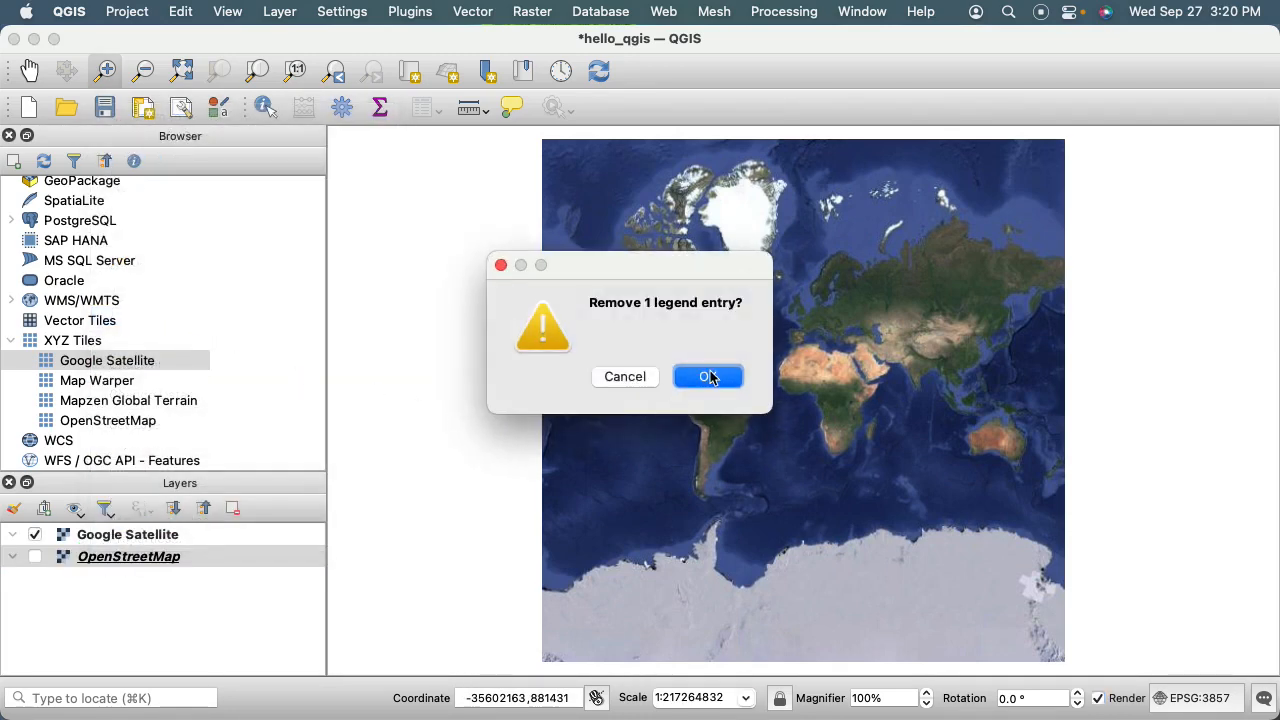
{"action": "left_click", "coordinate": [708, 376]}
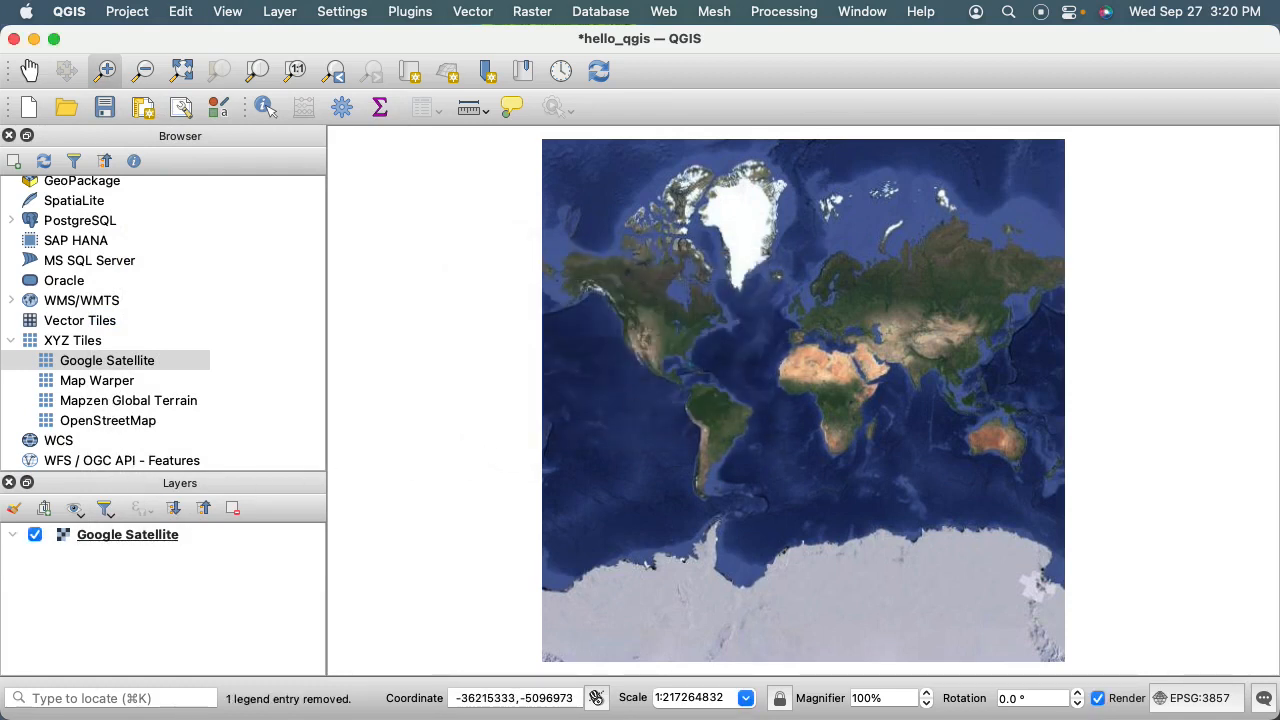
{"action": "right_click", "coordinate": [78, 339]}
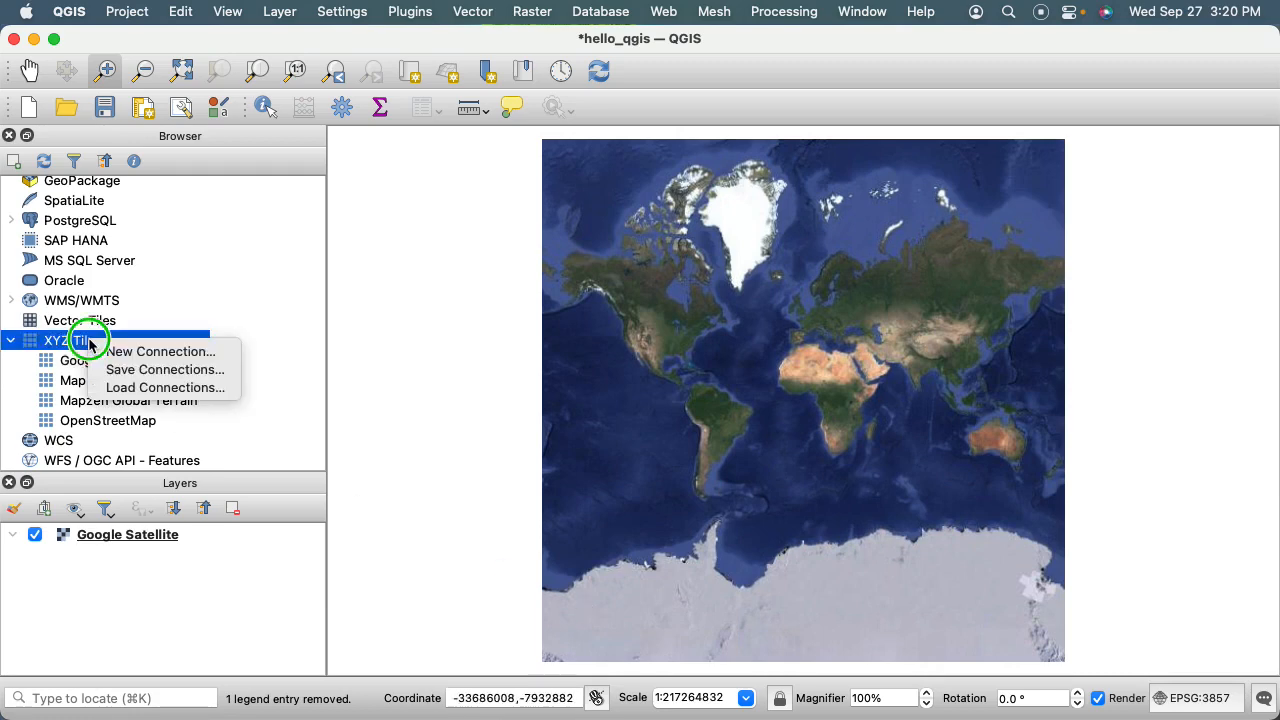
{"action": "left_click", "coordinate": [122, 350]}
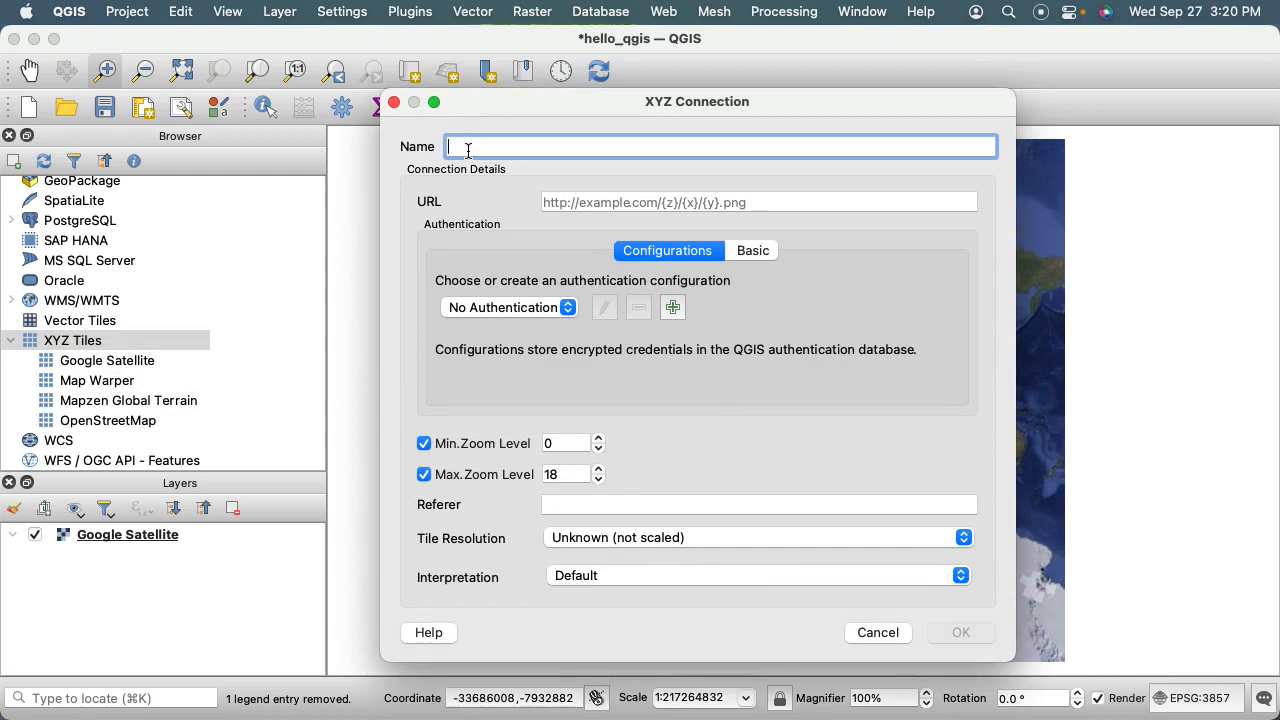
{"action": "type", "text": "Google Hu"}
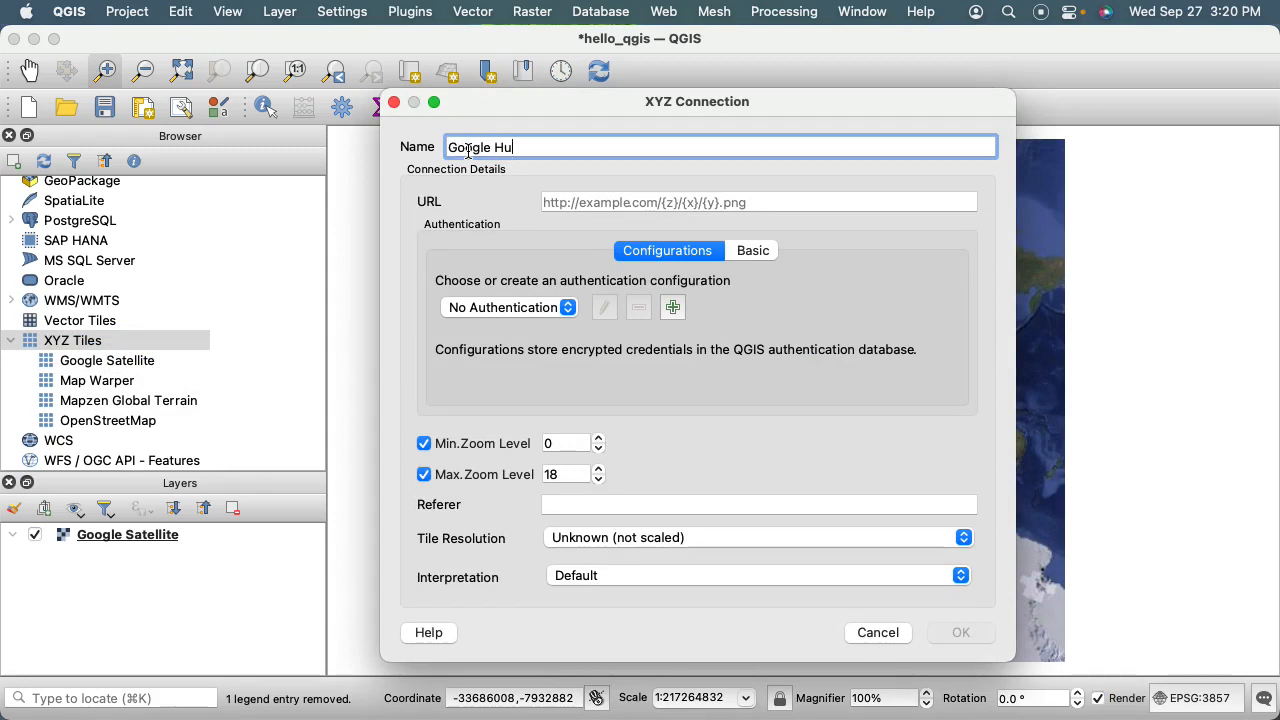
{"action": "key", "text": "BackSpace"}
{"action": "type", "text": "yrb"}
{"action": "key", "text": "BackSpace"}
{"action": "type", "text": "brid"}
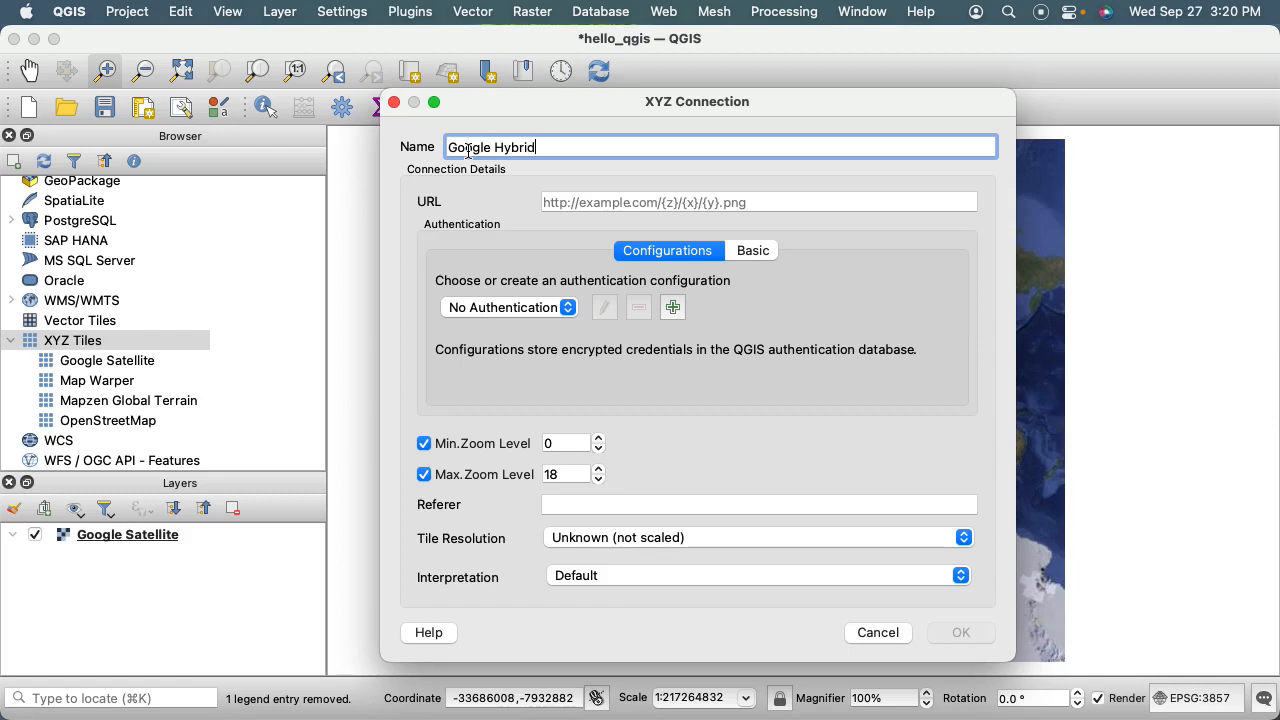
{"action": "key", "text": "super+Tab"}
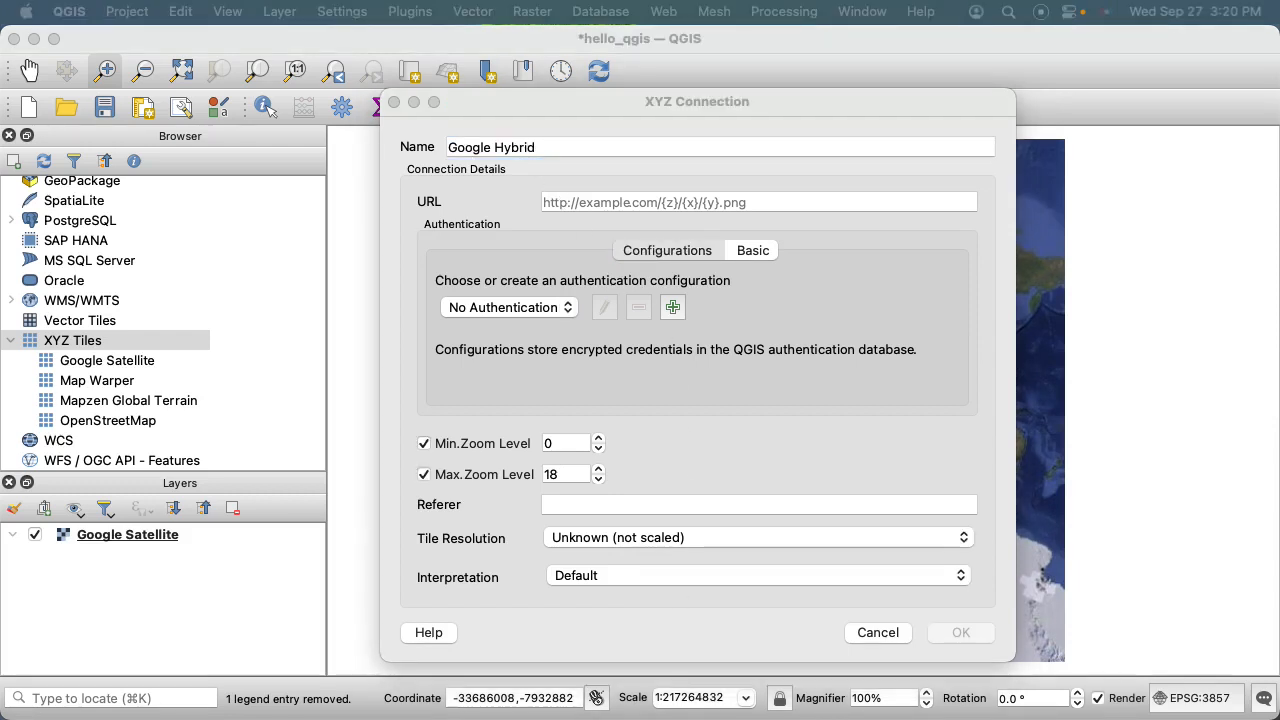
{"action": "left_click", "coordinate": [745, 202]}
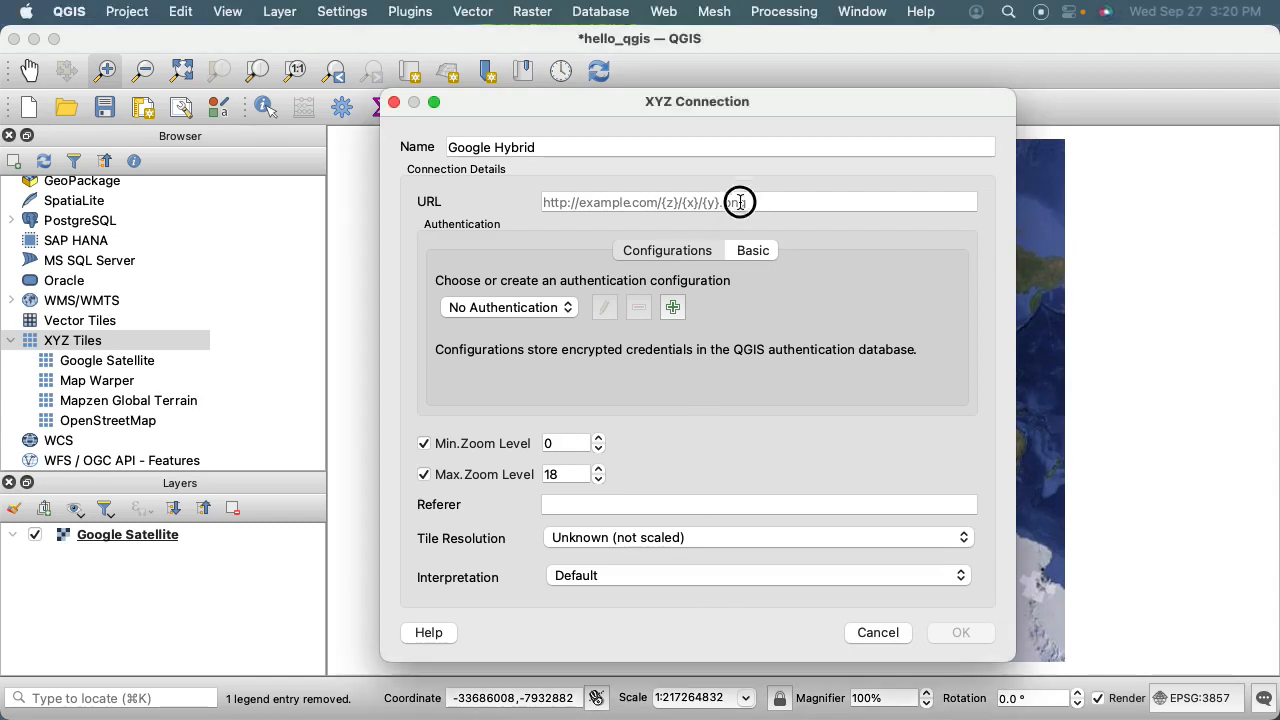
{"action": "type", "text": "https://mt1.google.com/vt/lyrs=y&x={x}&y={y}&z={z}"}
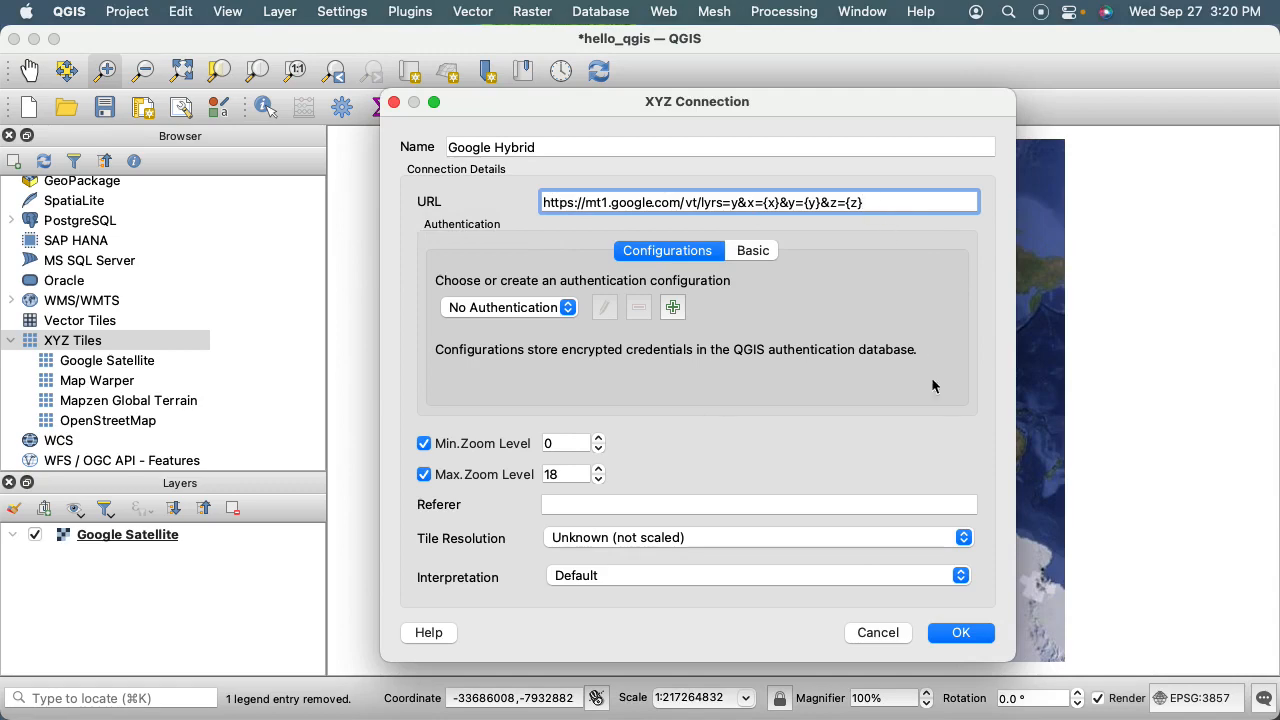
{"action": "left_click", "coordinate": [966, 633]}
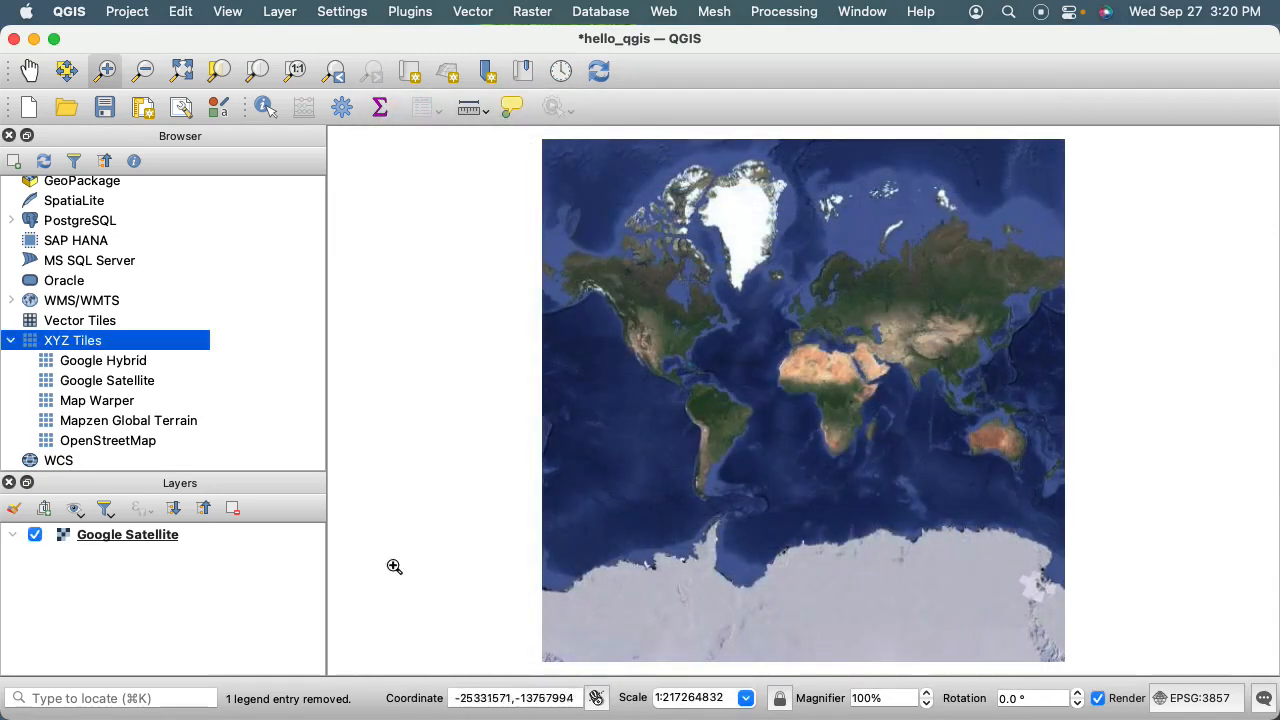
Add the Google Hybrid tiles to the map, hide the Google Satellite layer and zoom to the eastern United States.
{"action": "left_click_drag", "start_coordinate": [103, 360], "coordinate": [648, 395]}
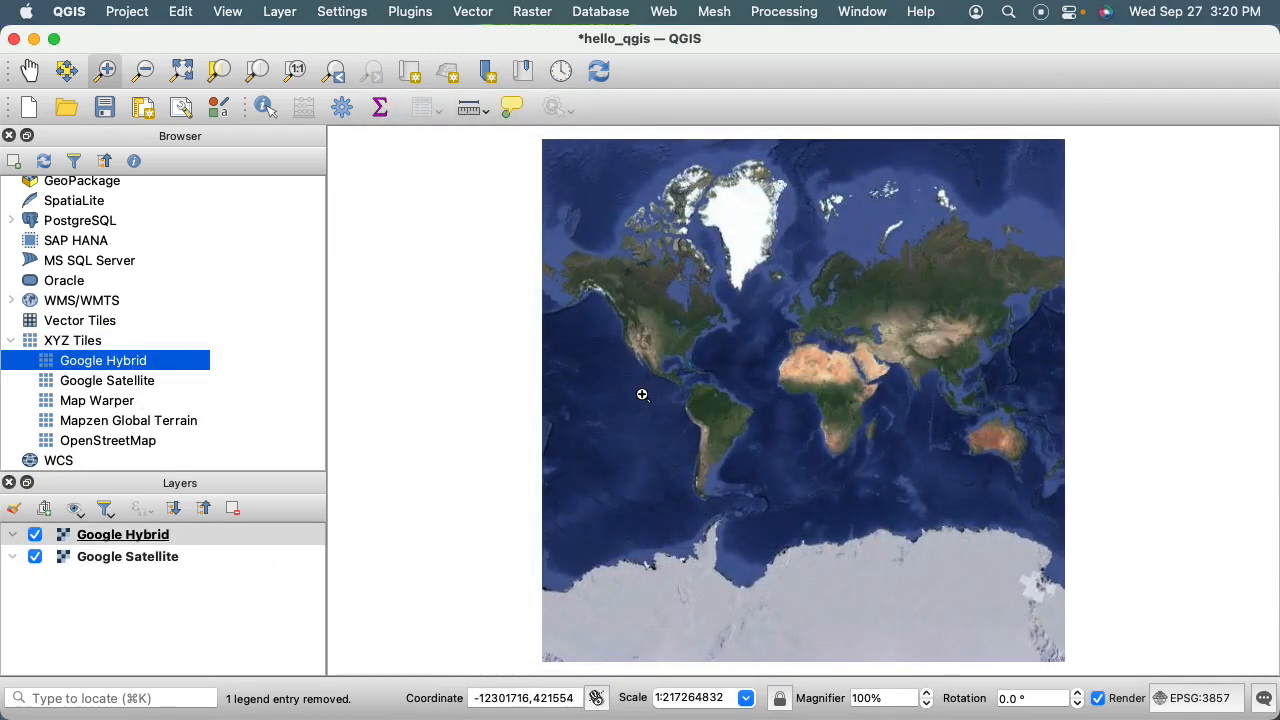
{"action": "left_click", "coordinate": [35, 556]}
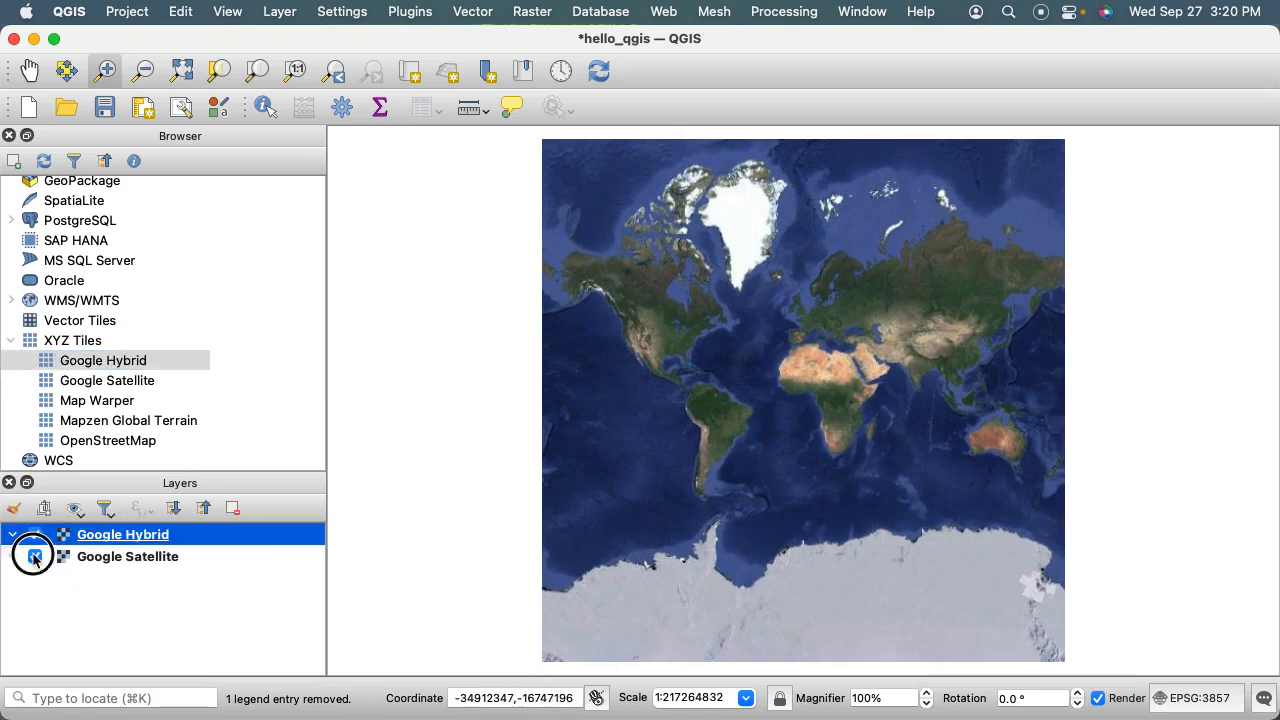
{"action": "left_click", "coordinate": [671, 322]}
{"action": "left_click_drag", "start_coordinate": [671, 322], "coordinate": [745, 378]}
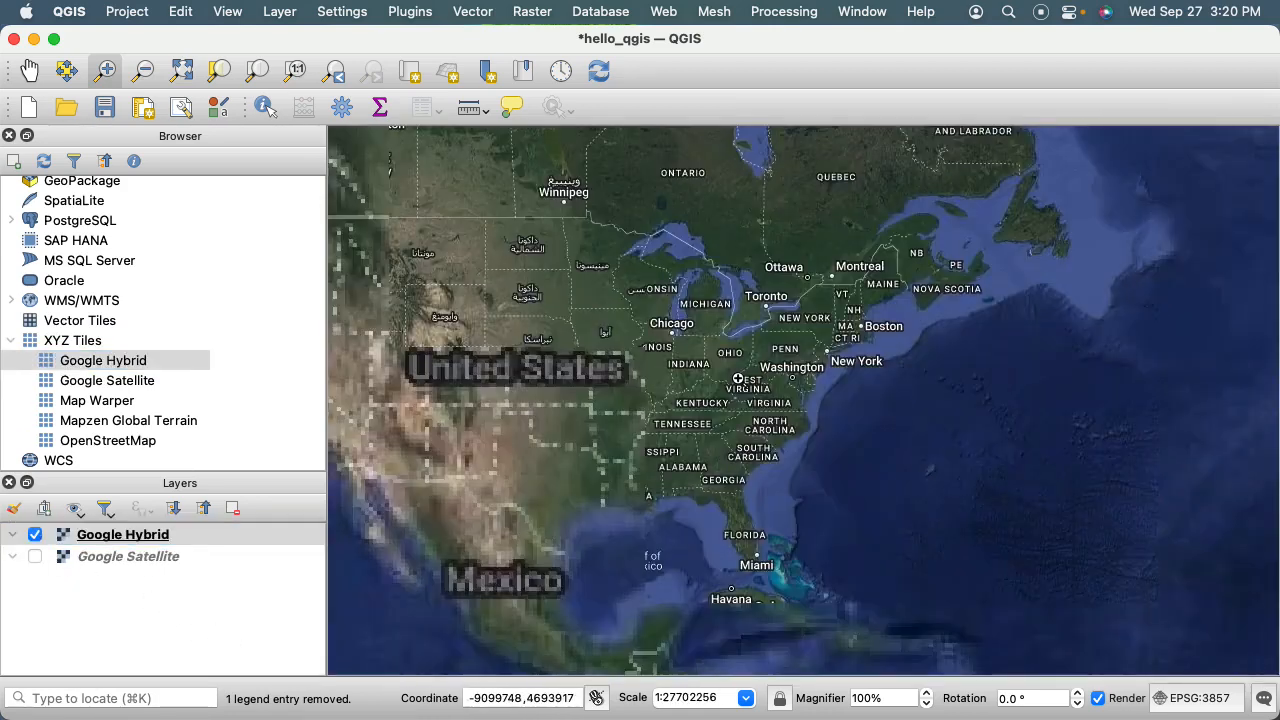
Turn the Google Satellite layer back on and toggle both layers' visibility to compare the hybrid and plain satellite imagery.
{"action": "left_click", "coordinate": [34, 554]}
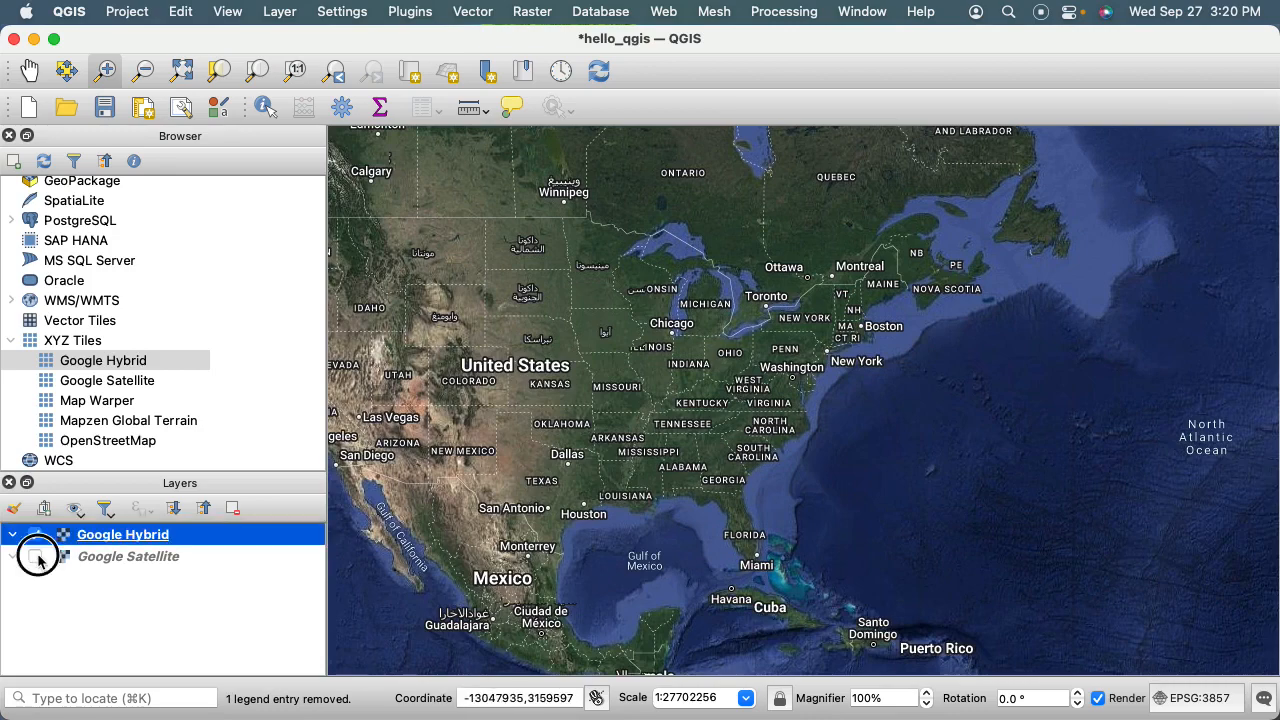
{"action": "left_click", "coordinate": [35, 535]}
{"action": "left_click", "coordinate": [35, 535]}
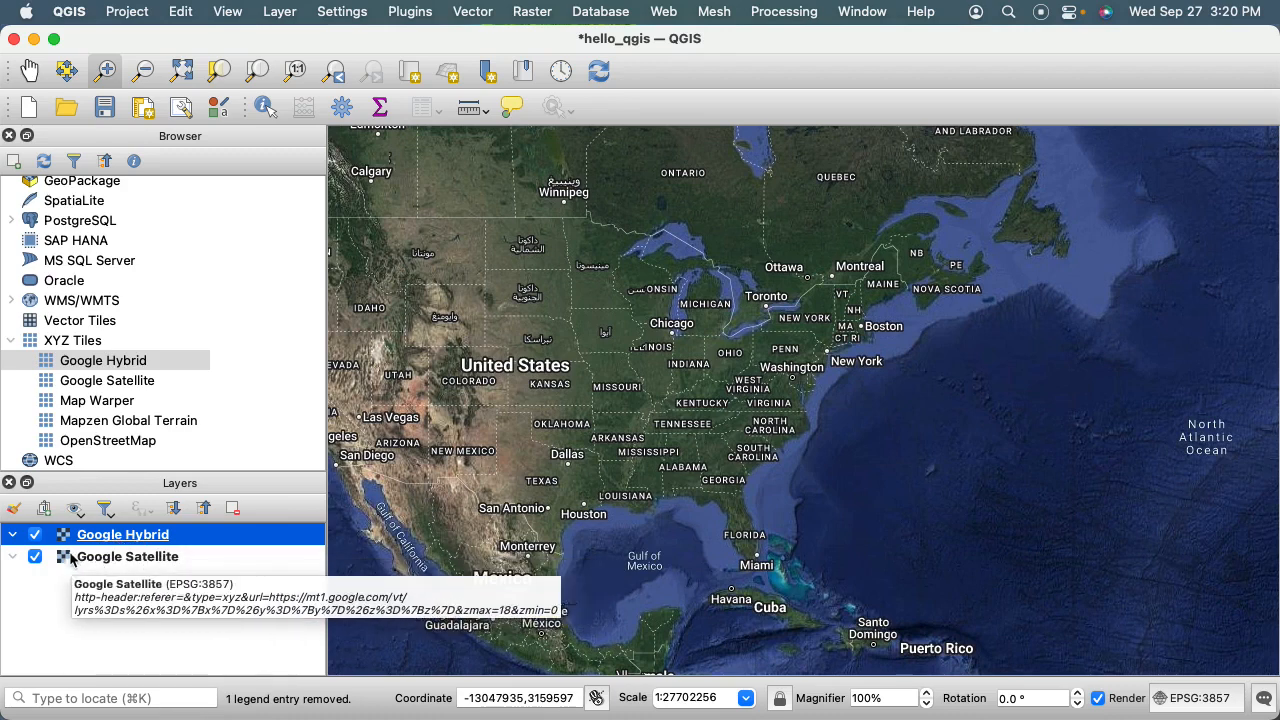
{"action": "left_click", "coordinate": [34, 557]}
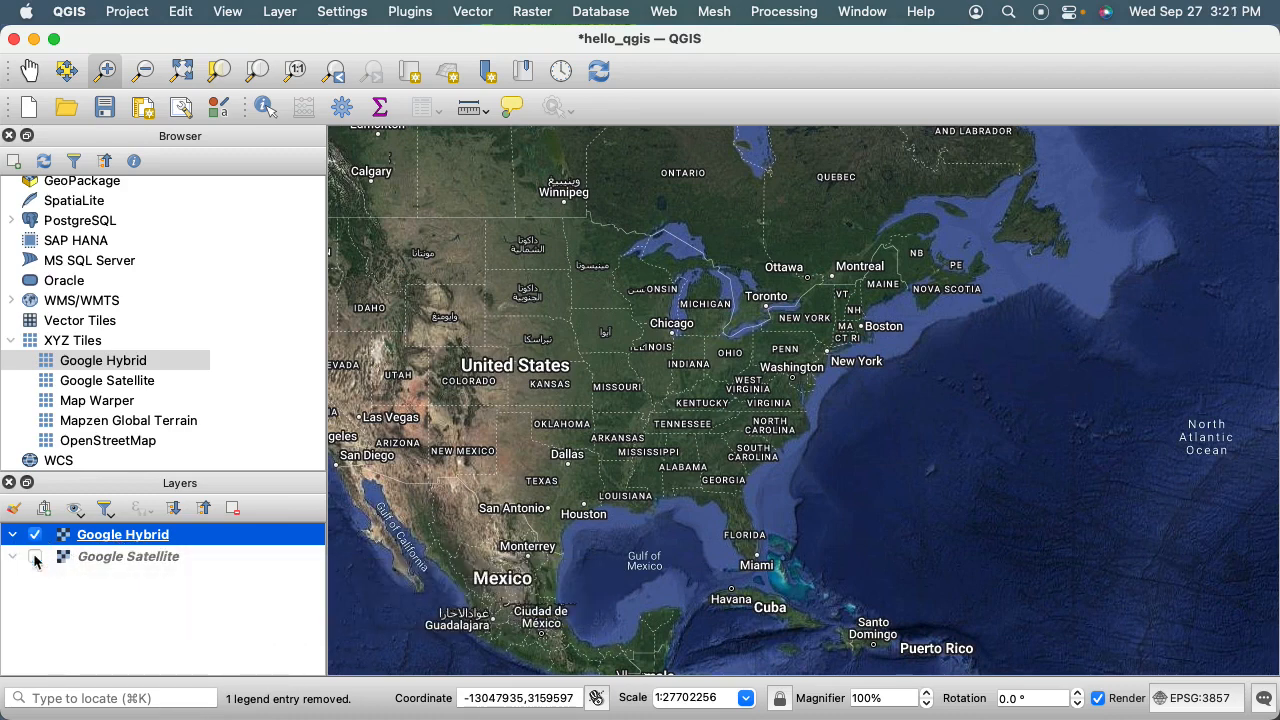
{"action": "left_click", "coordinate": [34, 557]}
{"action": "left_click", "coordinate": [35, 557]}
{"action": "left_click", "coordinate": [35, 557]}
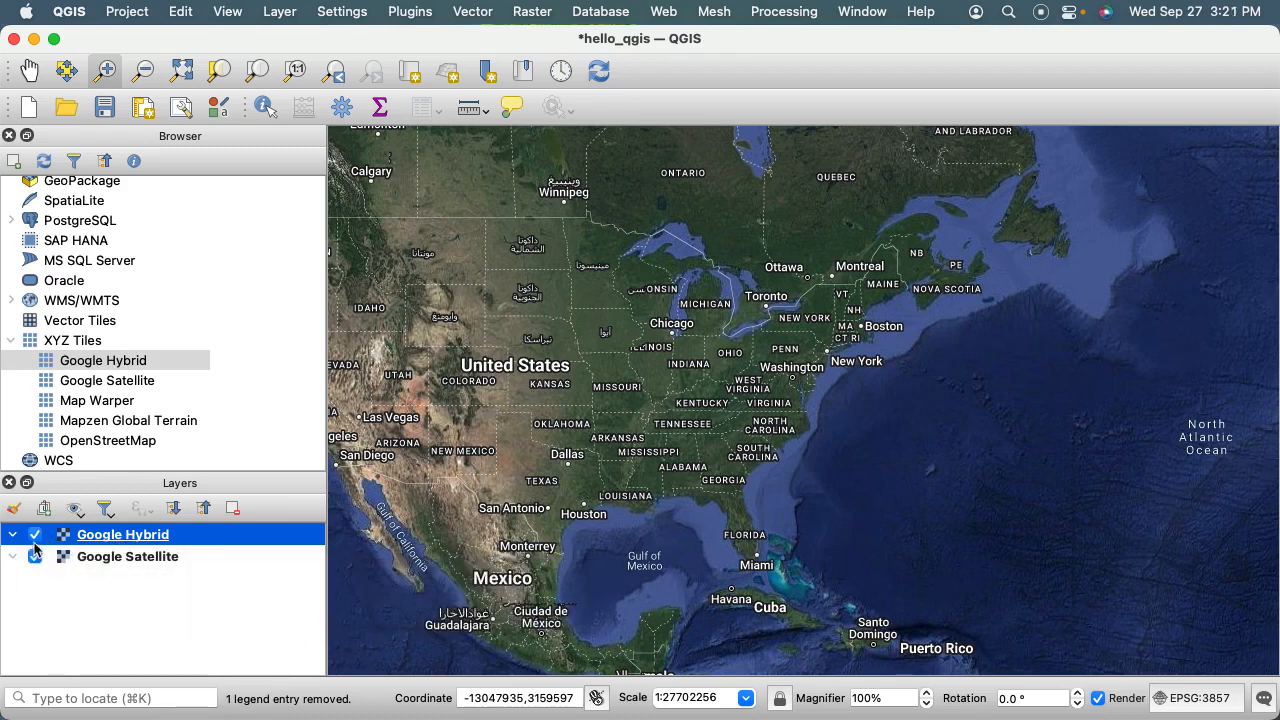
{"action": "left_click", "coordinate": [35, 535]}
{"action": "left_click", "coordinate": [35, 535]}
{"action": "left_click", "coordinate": [35, 535]}
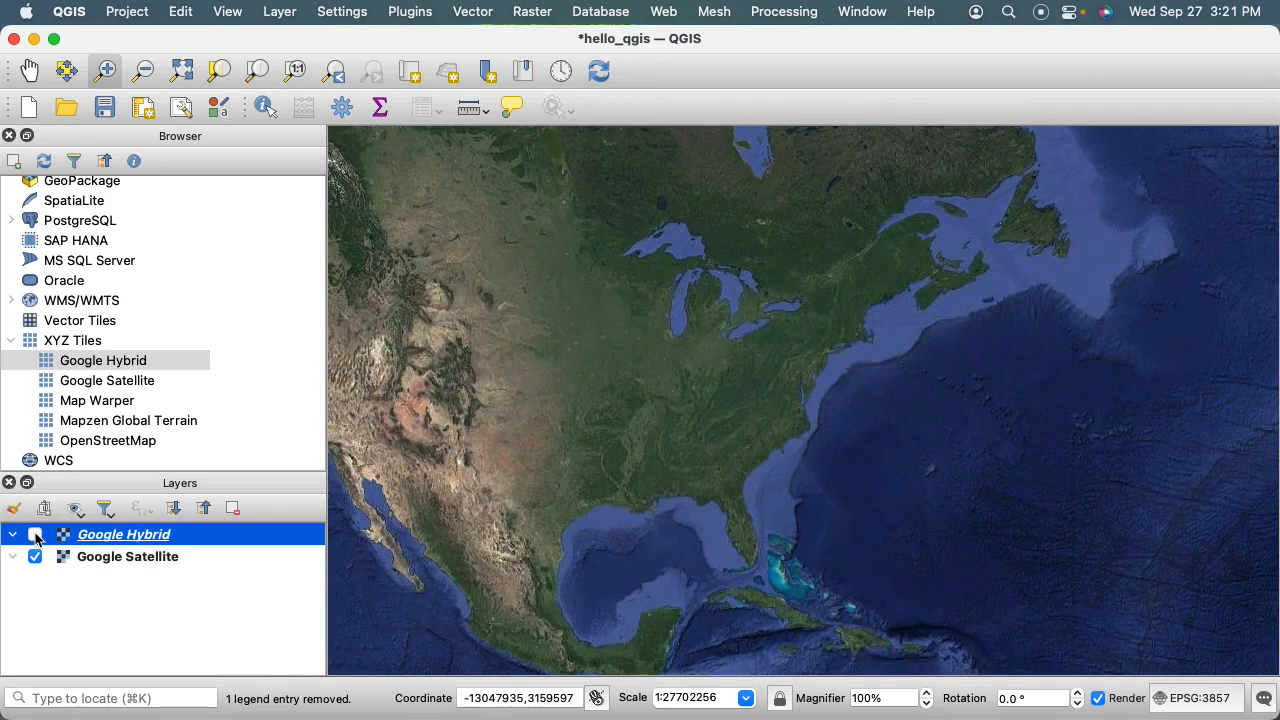
{"action": "left_click", "coordinate": [35, 535]}
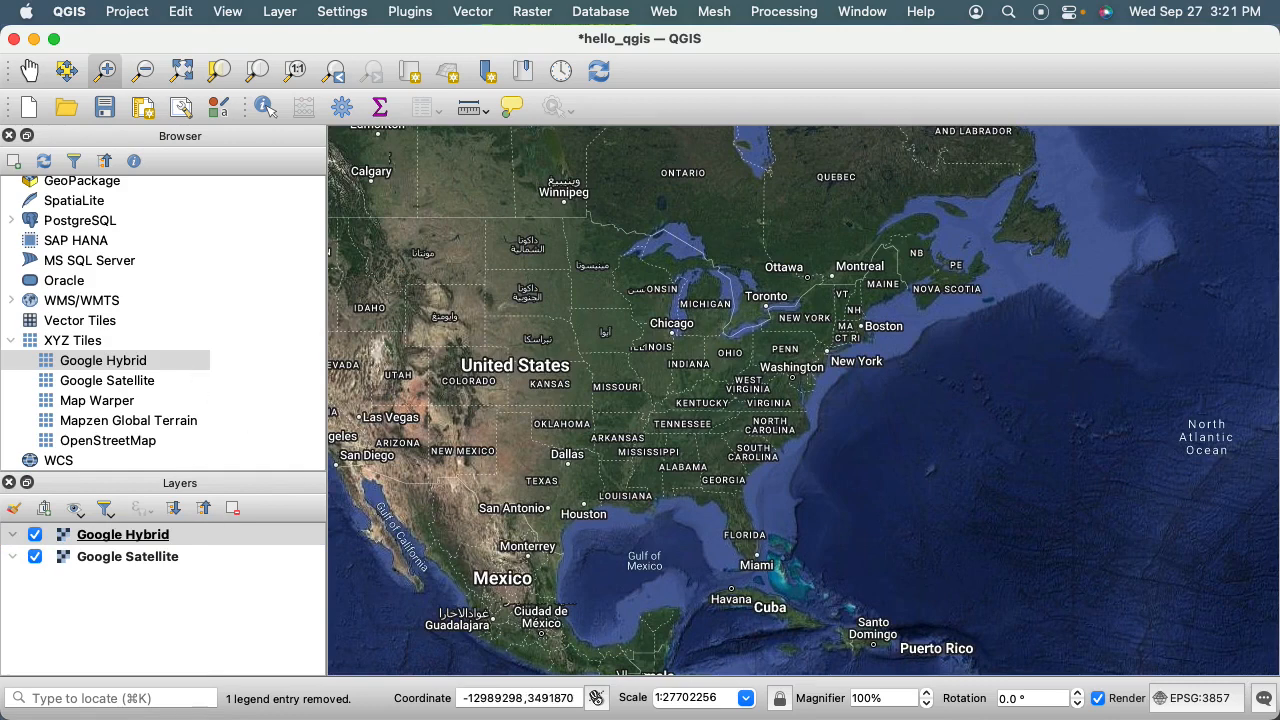
{"action": "right_click", "coordinate": [84, 342]}
{"action": "left_click", "coordinate": [129, 358]}
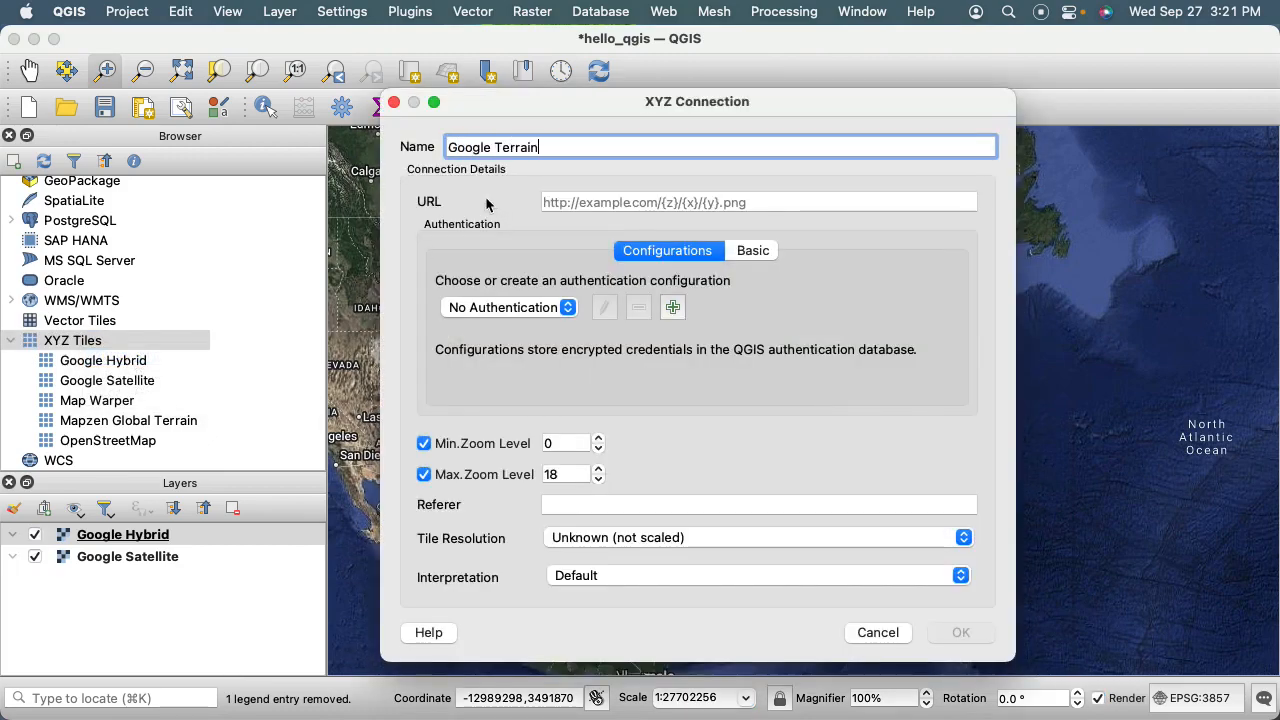
{"action": "key", "text": "super+Tab"}
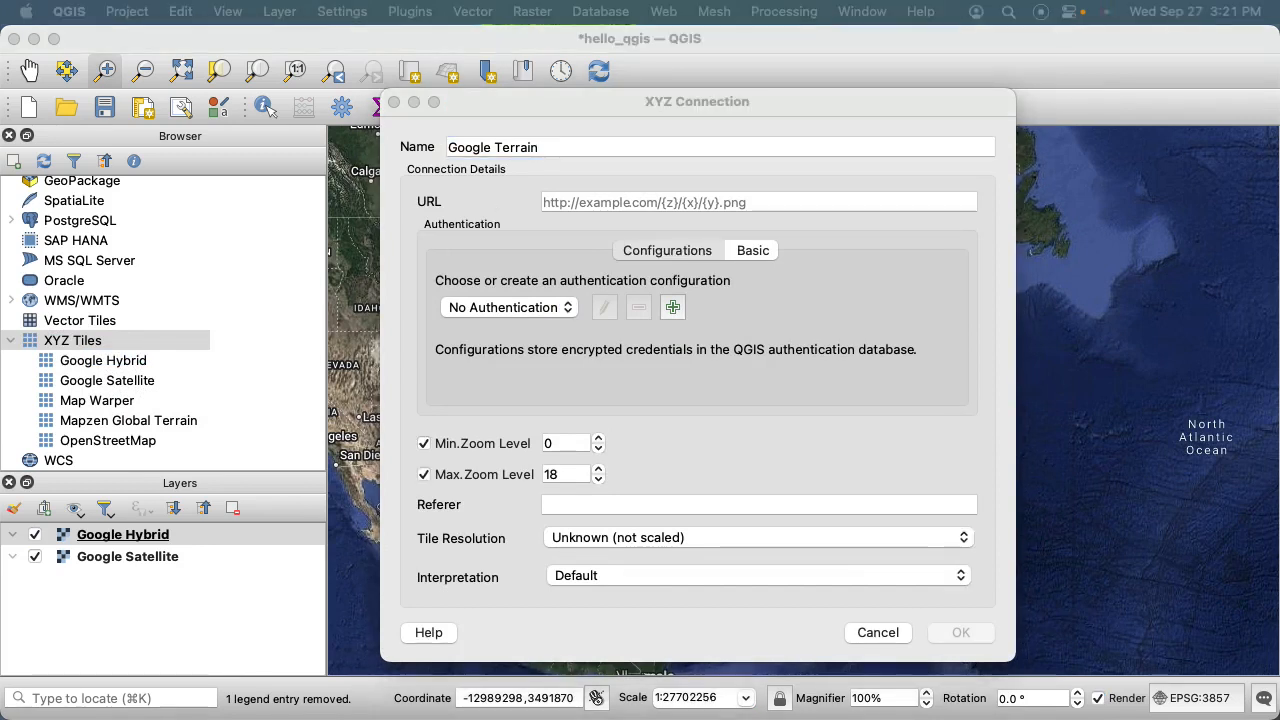
{"action": "left_click", "coordinate": [594, 199]}
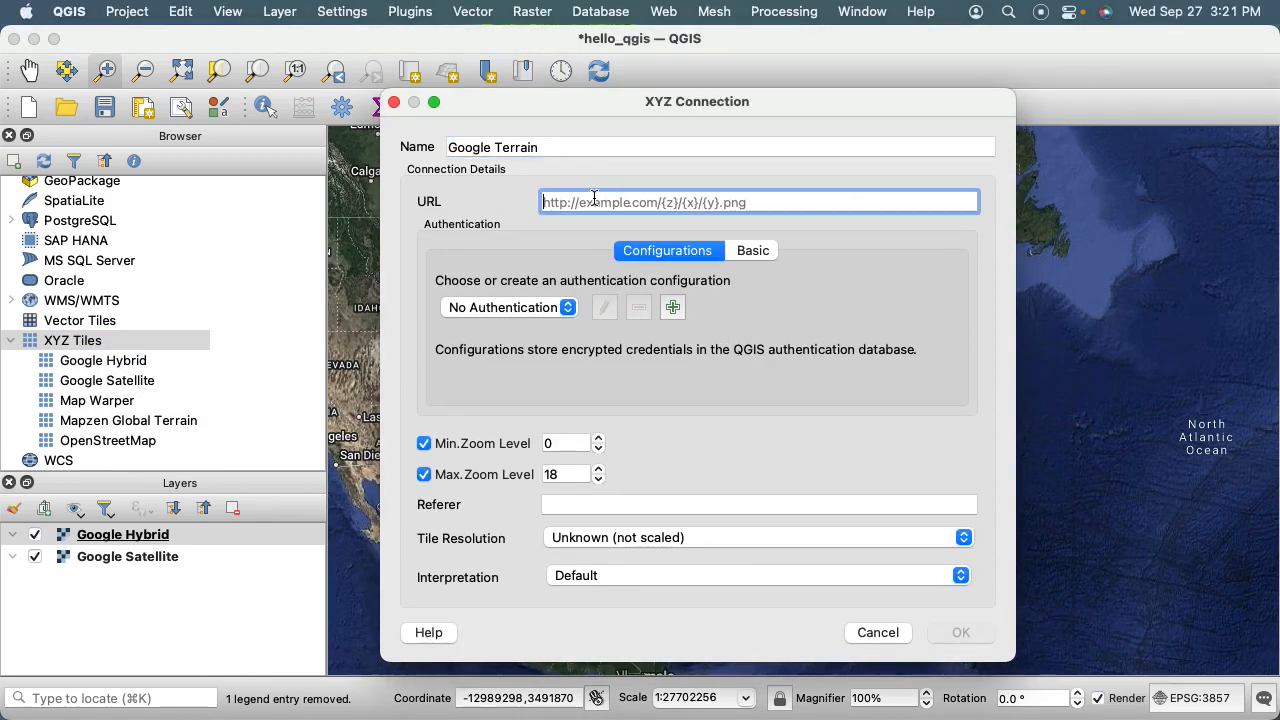
{"action": "type", "text": "https://mt1.google.com/vt/lyrs=p&x={x}&y={y}&z={z}"}
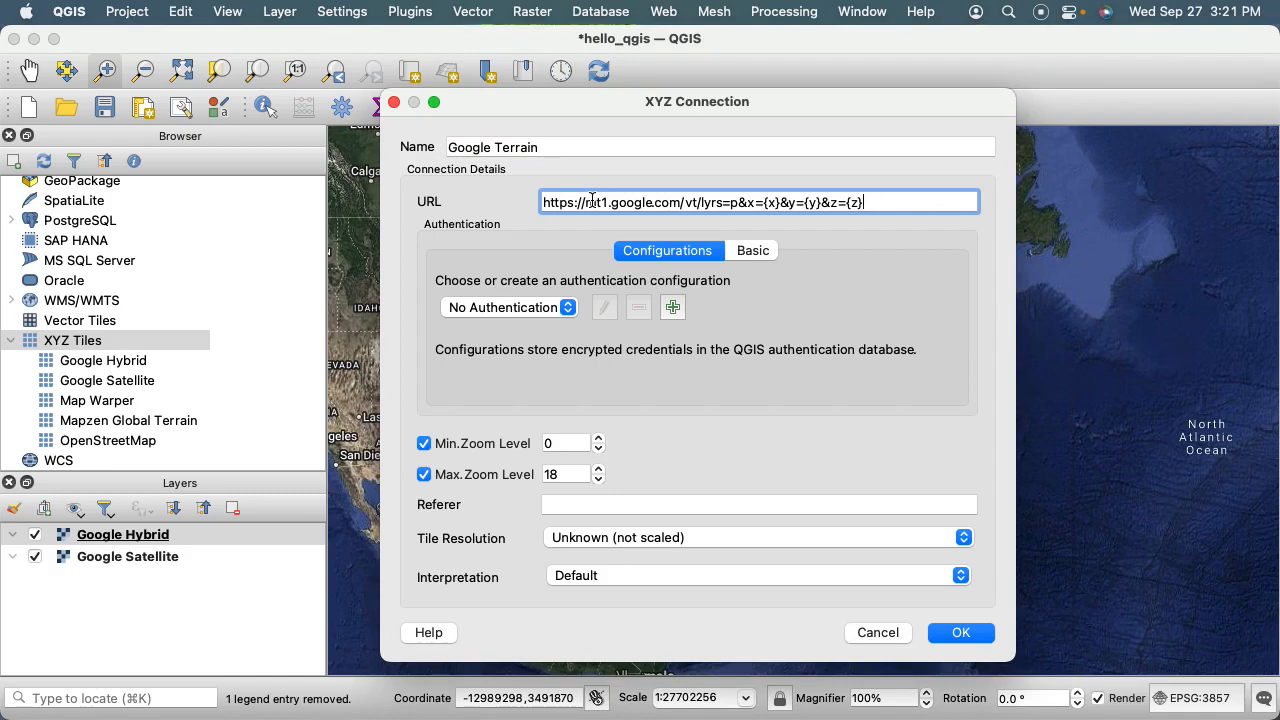
{"action": "left_click", "coordinate": [960, 632]}
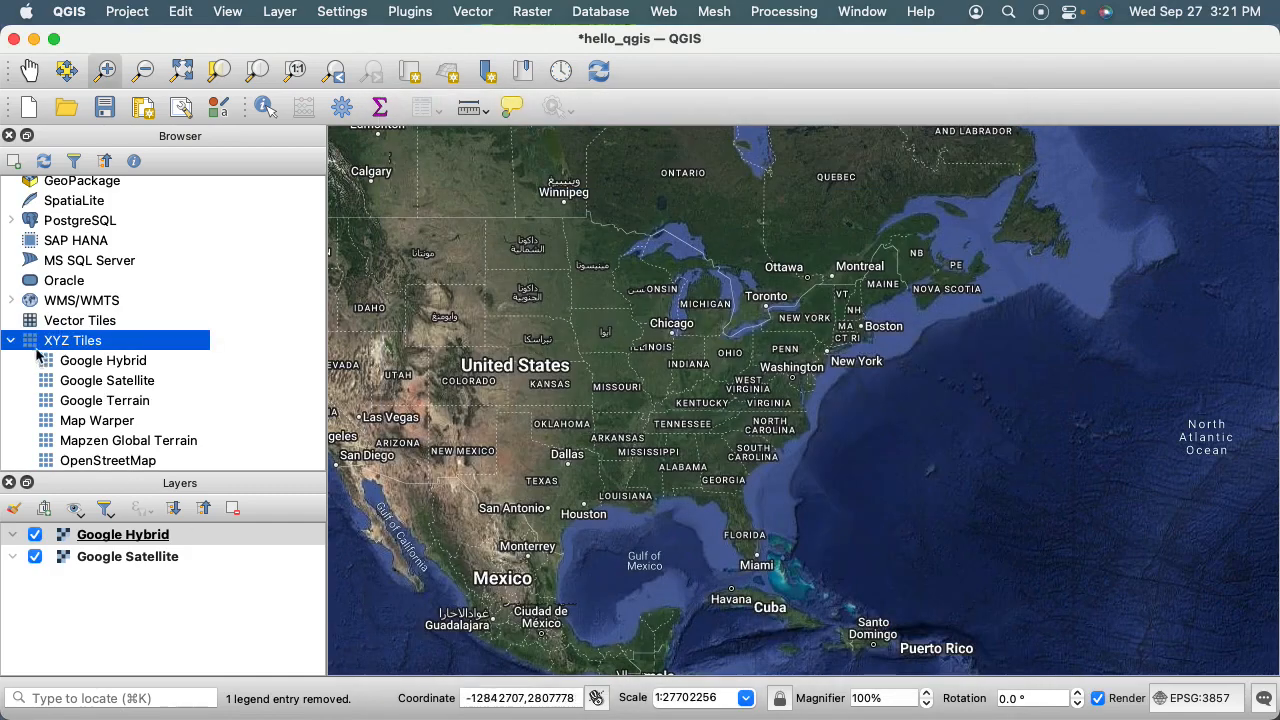
Add the Google Terrain tiles to the map and toggle the layer to compare it with the hybrid imagery over upstate New York and Vermont.
{"action": "left_click_drag", "start_coordinate": [105, 400], "coordinate": [497, 403]}
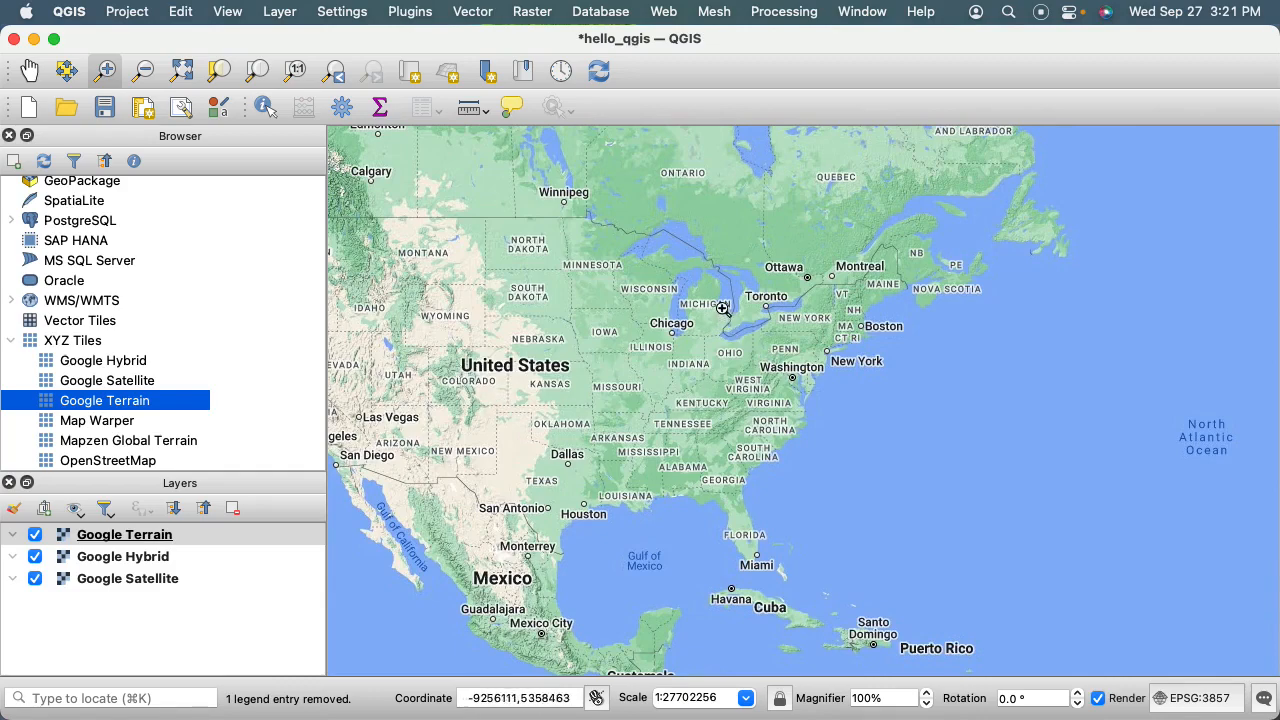
{"action": "left_click_drag", "start_coordinate": [750, 264], "coordinate": [918, 418]}
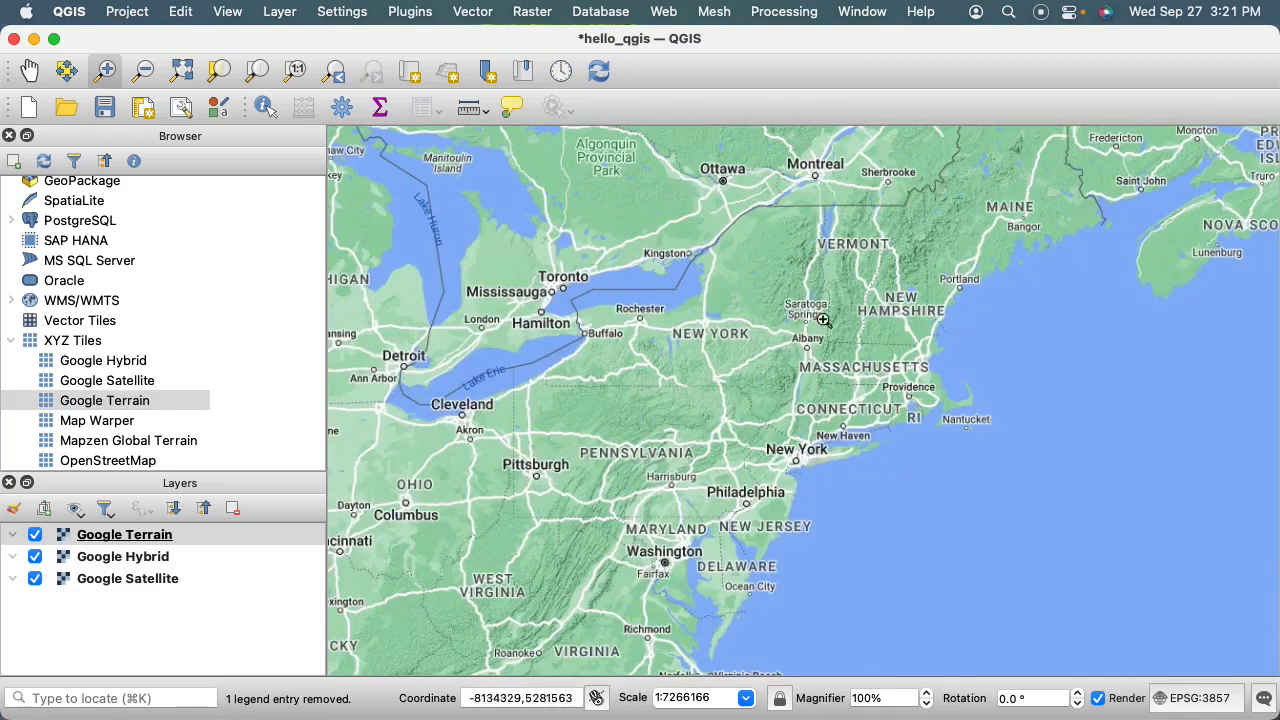
{"action": "left_click_drag", "start_coordinate": [765, 227], "coordinate": [912, 367]}
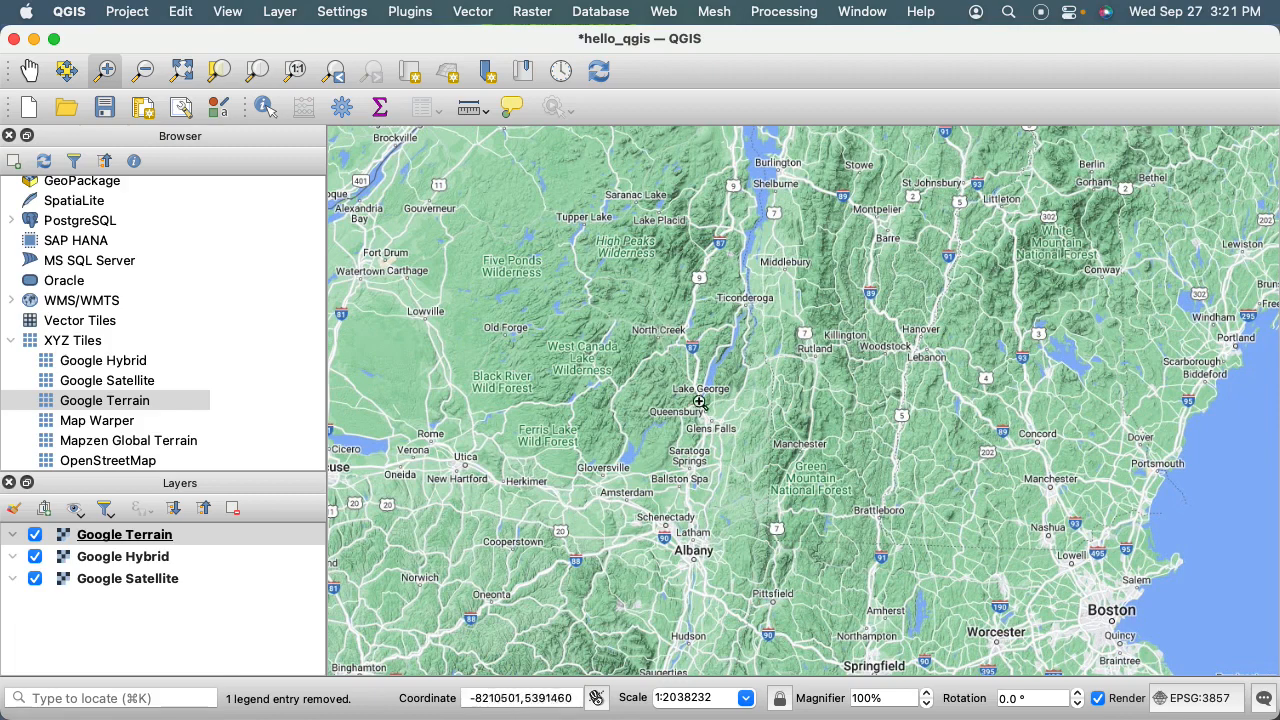
{"action": "left_click", "coordinate": [34, 537]}
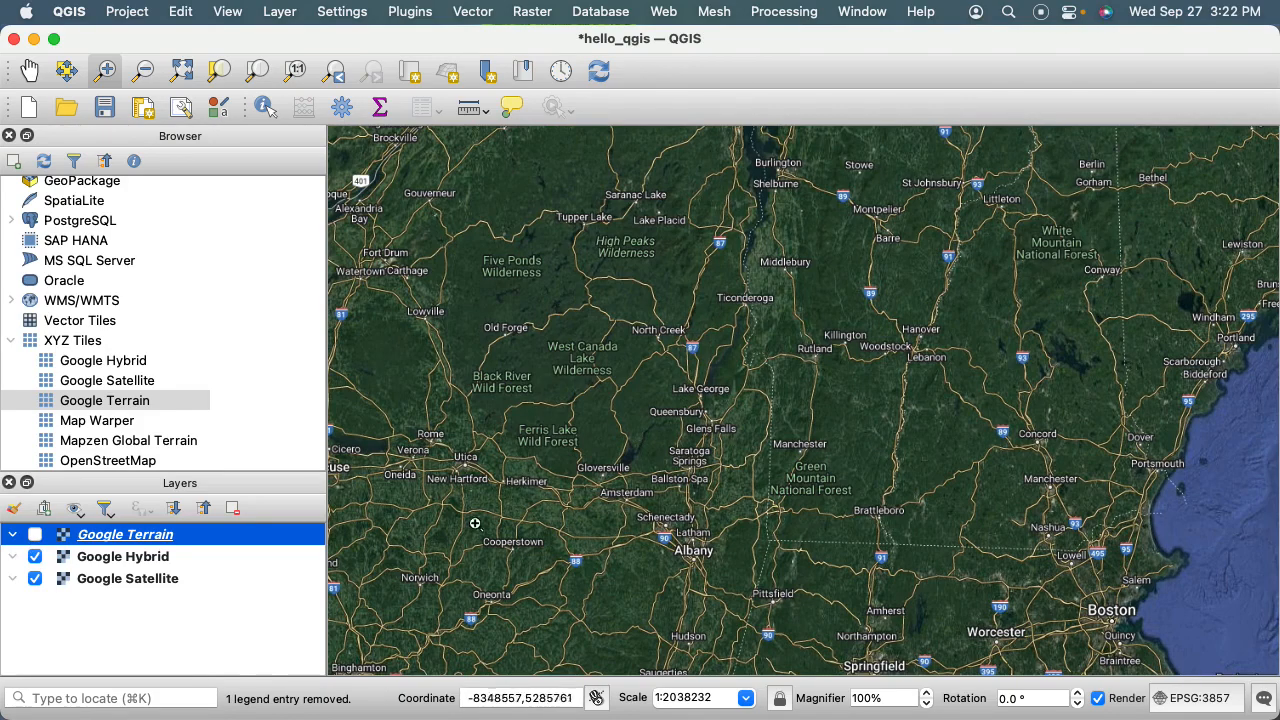
{"action": "left_click", "coordinate": [35, 535]}
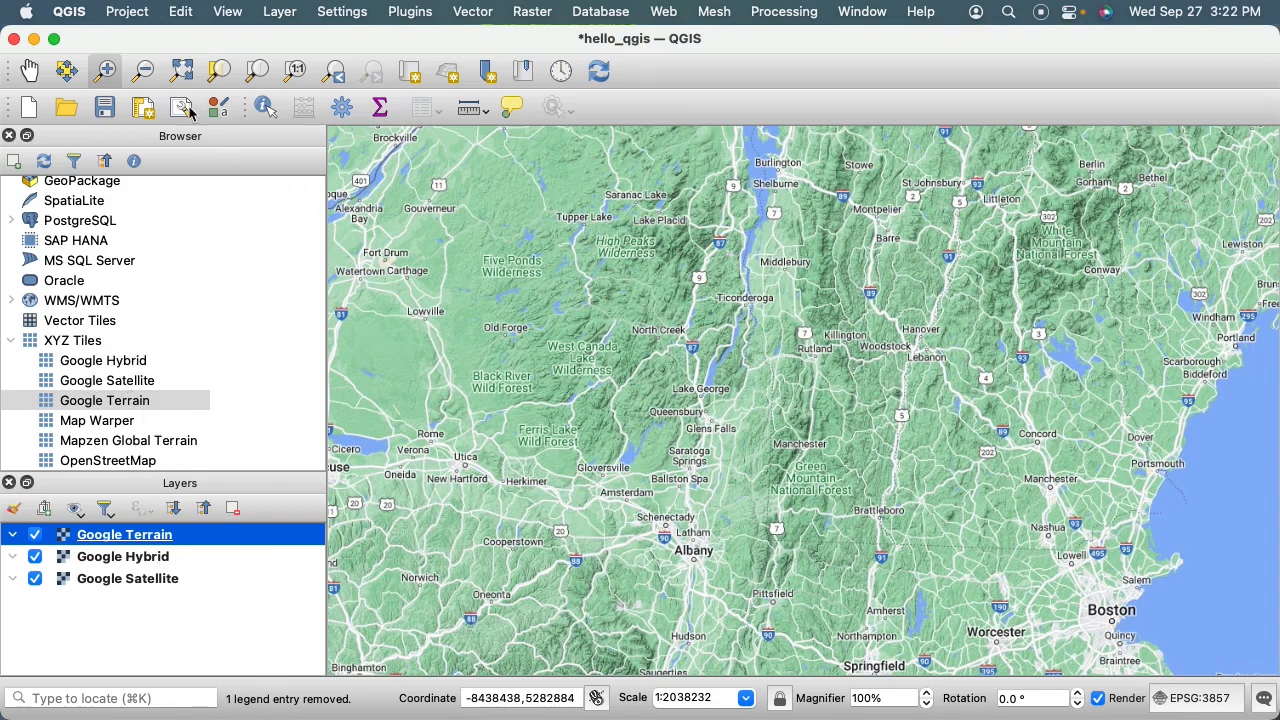
Save the hello_qgis project and close its window.
{"action": "left_click", "coordinate": [104, 107]}
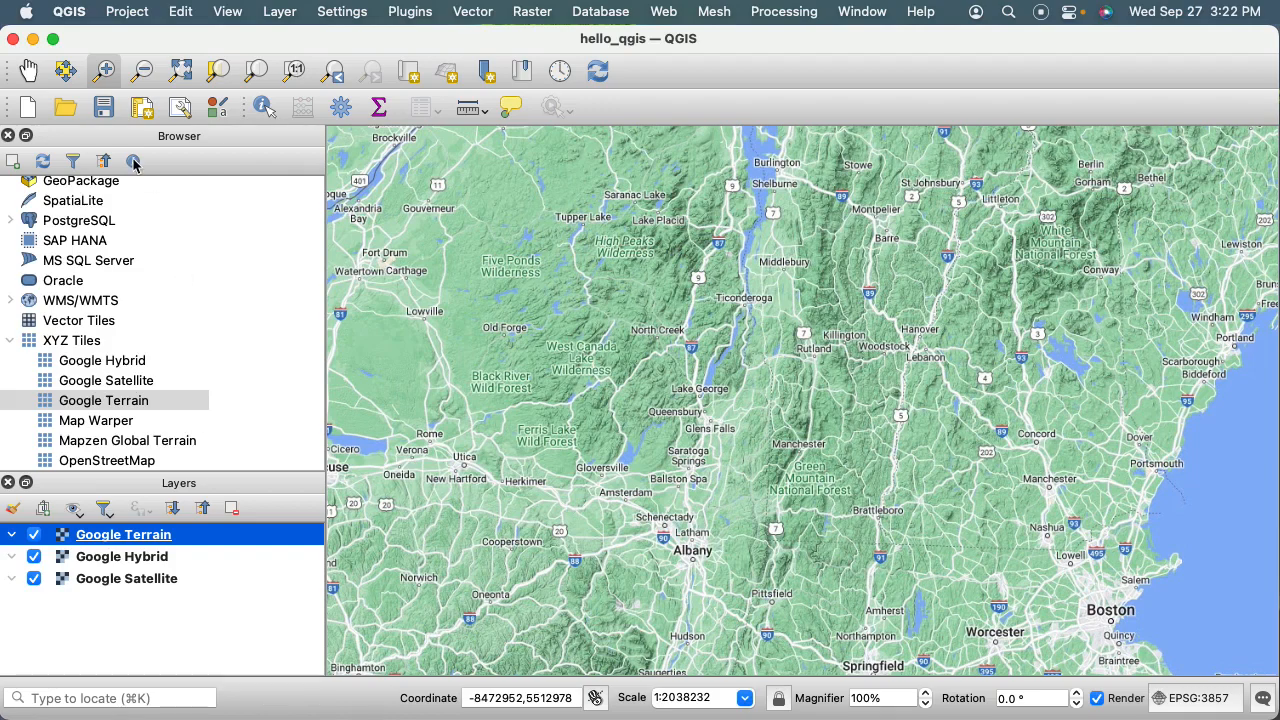
{"action": "left_click", "coordinate": [13, 39]}
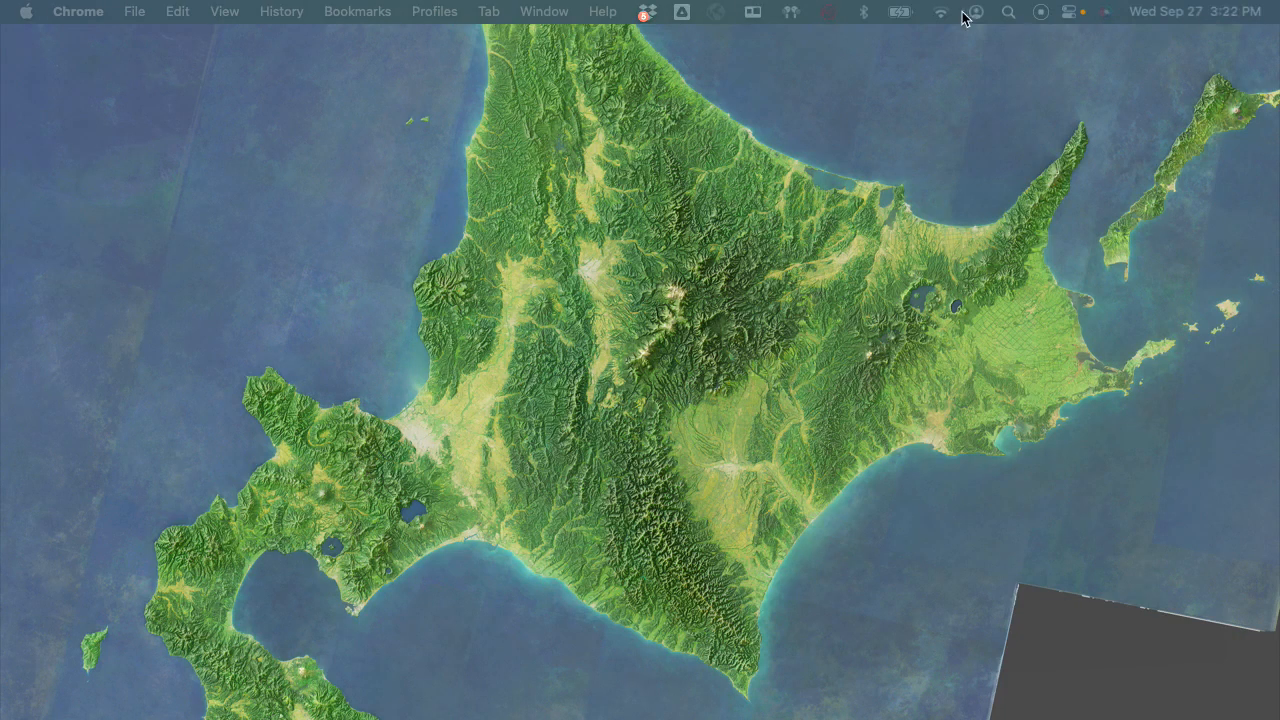
Relaunch QGIS and reopen the recent hello_qgis project.
{"action": "left_click", "coordinate": [1009, 11]}
{"action": "type", "text": "quickTime Player.app"}
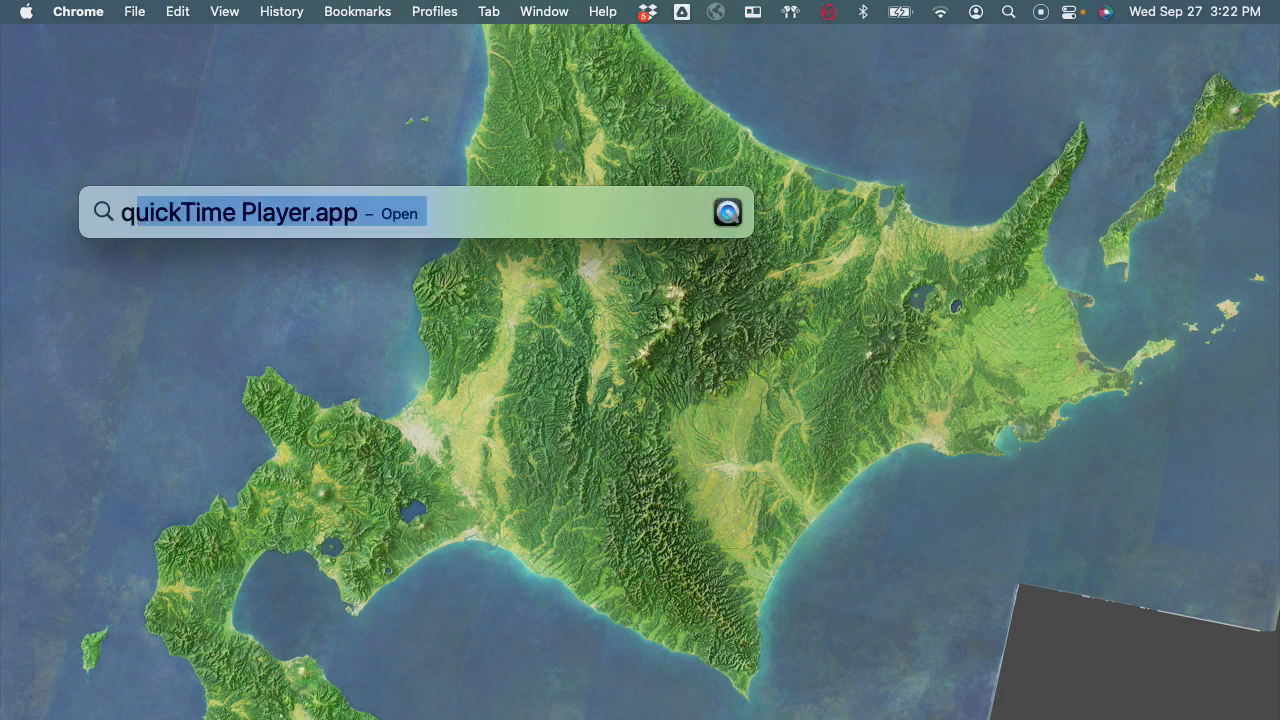
{"action": "key", "text": "Return"}
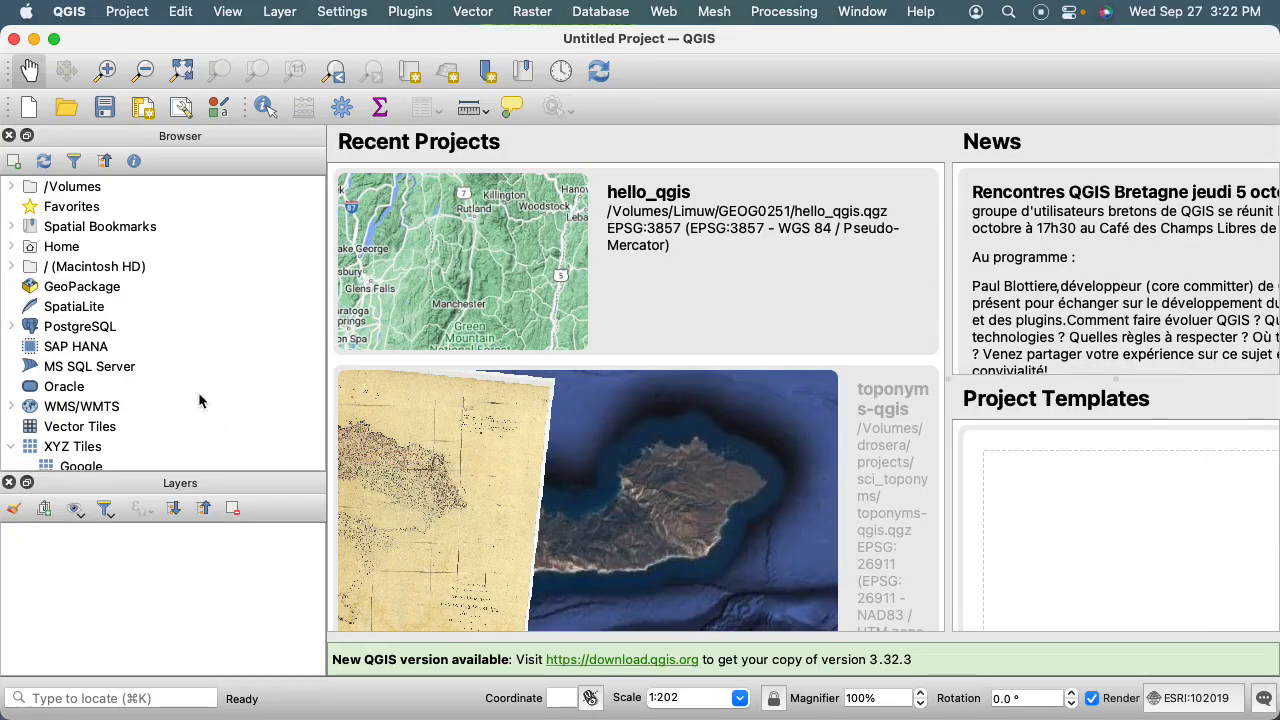
{"action": "left_click", "coordinate": [650, 197]}
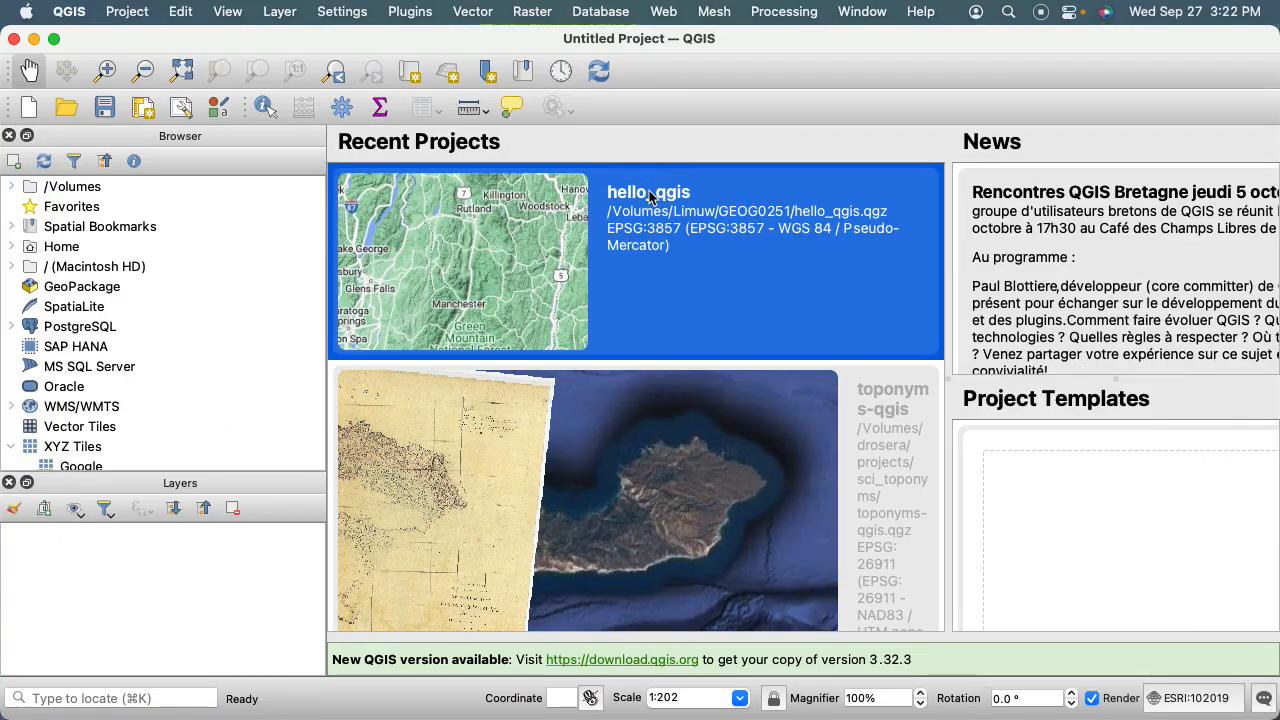
{"action": "left_click", "coordinate": [112, 12]}
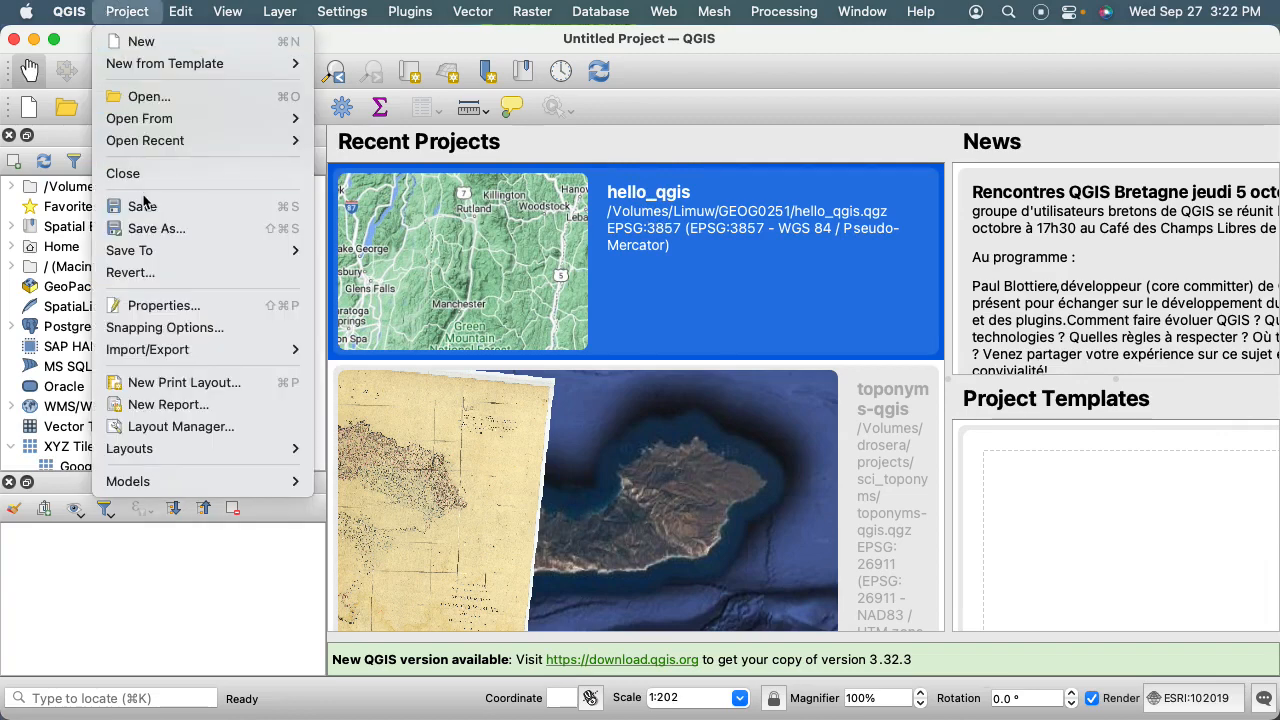
{"action": "mouse_move", "coordinate": [254, 151]}
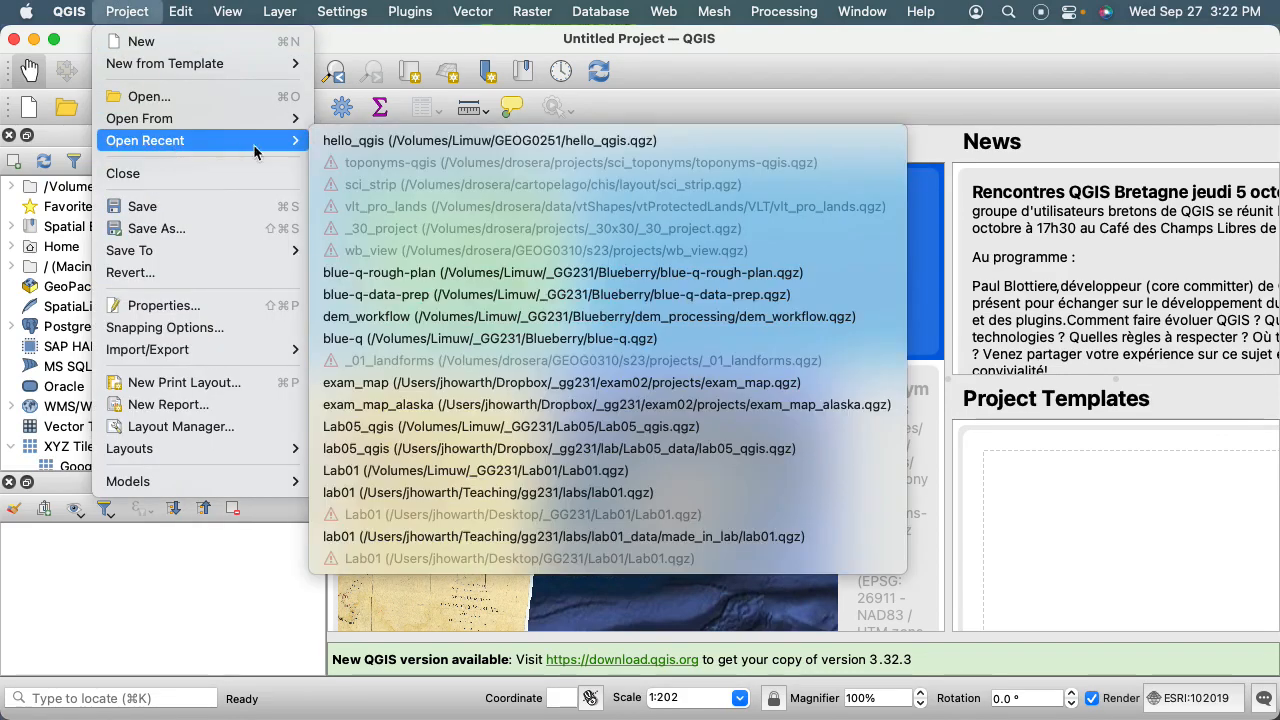
{"action": "left_click", "coordinate": [358, 142]}
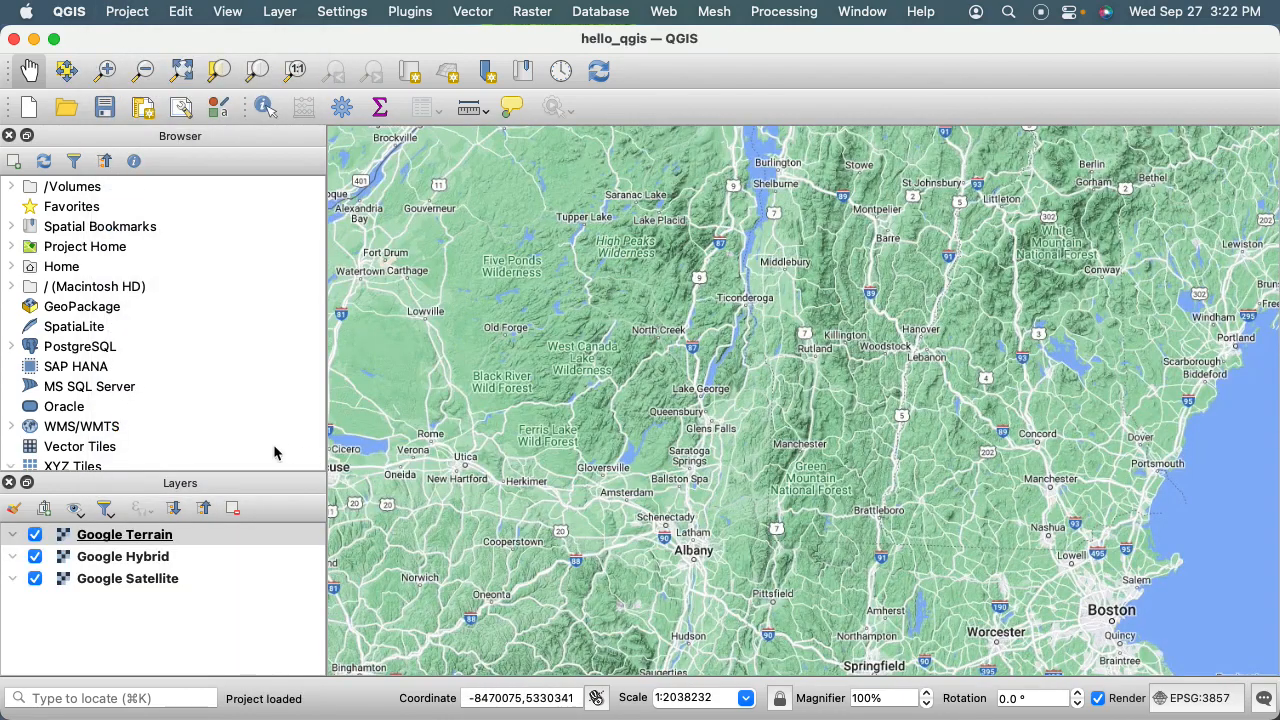
Check the list of saved XYZ Tiles connections in the reopened project.
{"action": "scroll", "coordinate": [60, 378], "scroll_direction": "down", "scroll_amount": 5}
{"action": "scroll", "coordinate": [60, 378], "scroll_direction": "down", "scroll_amount": 1}
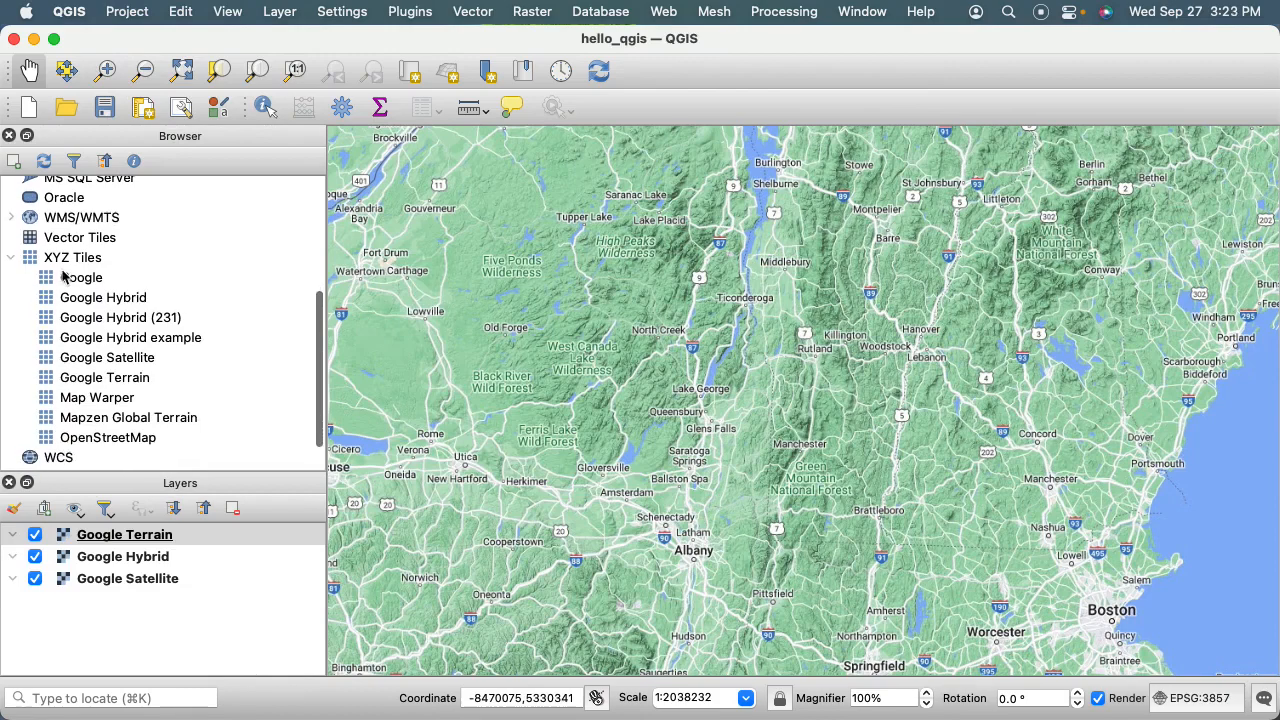